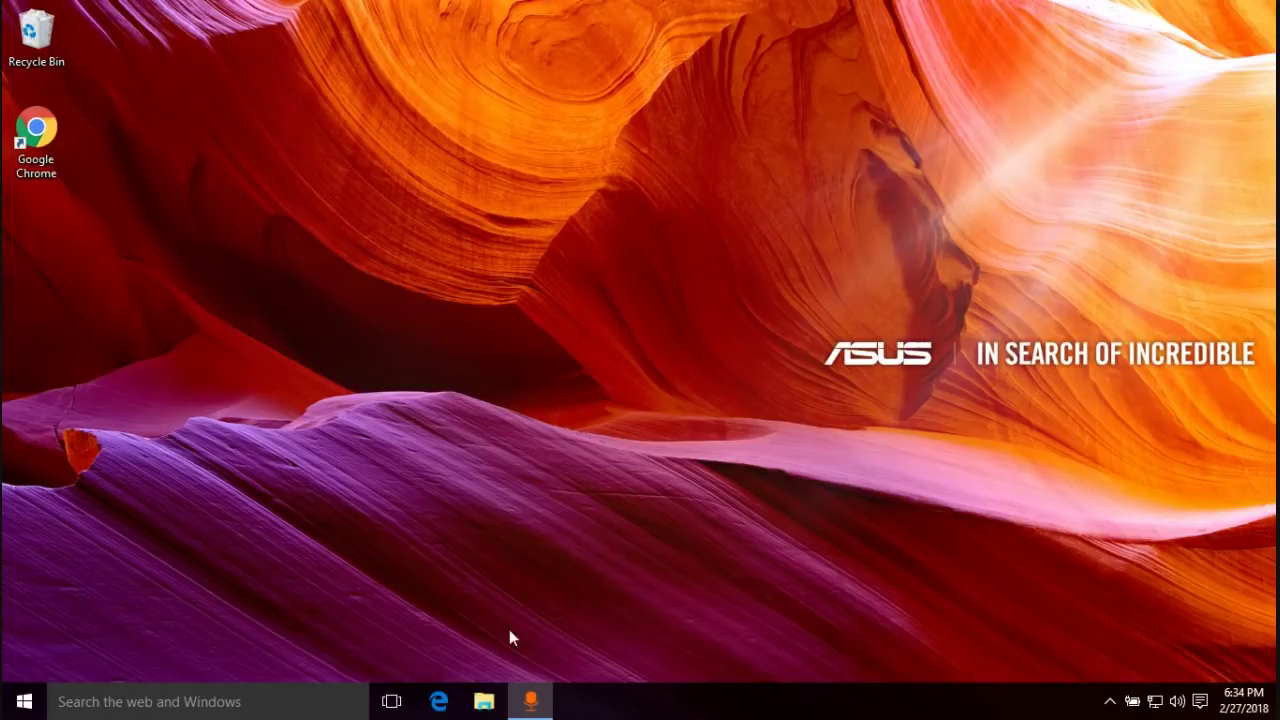
- Launch Edge and load router.asus.com to bring up the Quick Internet Setup login page
{"action": "left_click", "coordinate": [435, 712]}
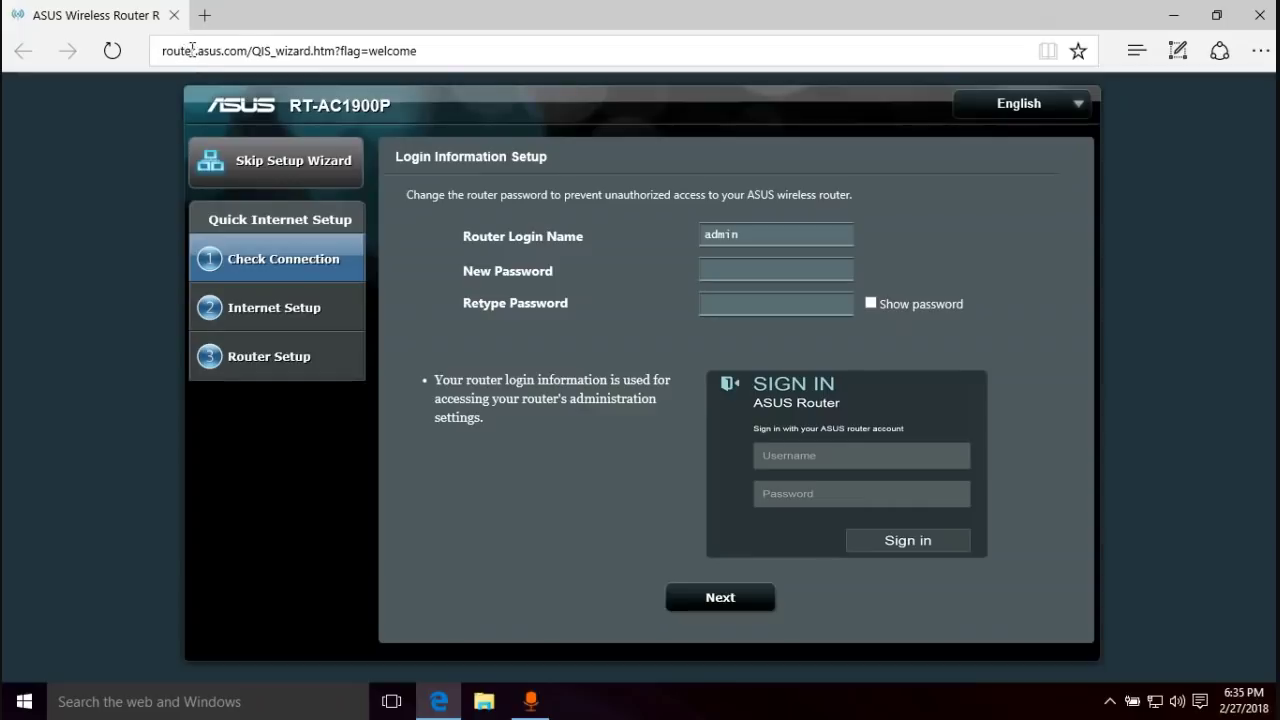
{"action": "left_click_drag", "start_coordinate": [246, 54], "coordinate": [182, 63]}
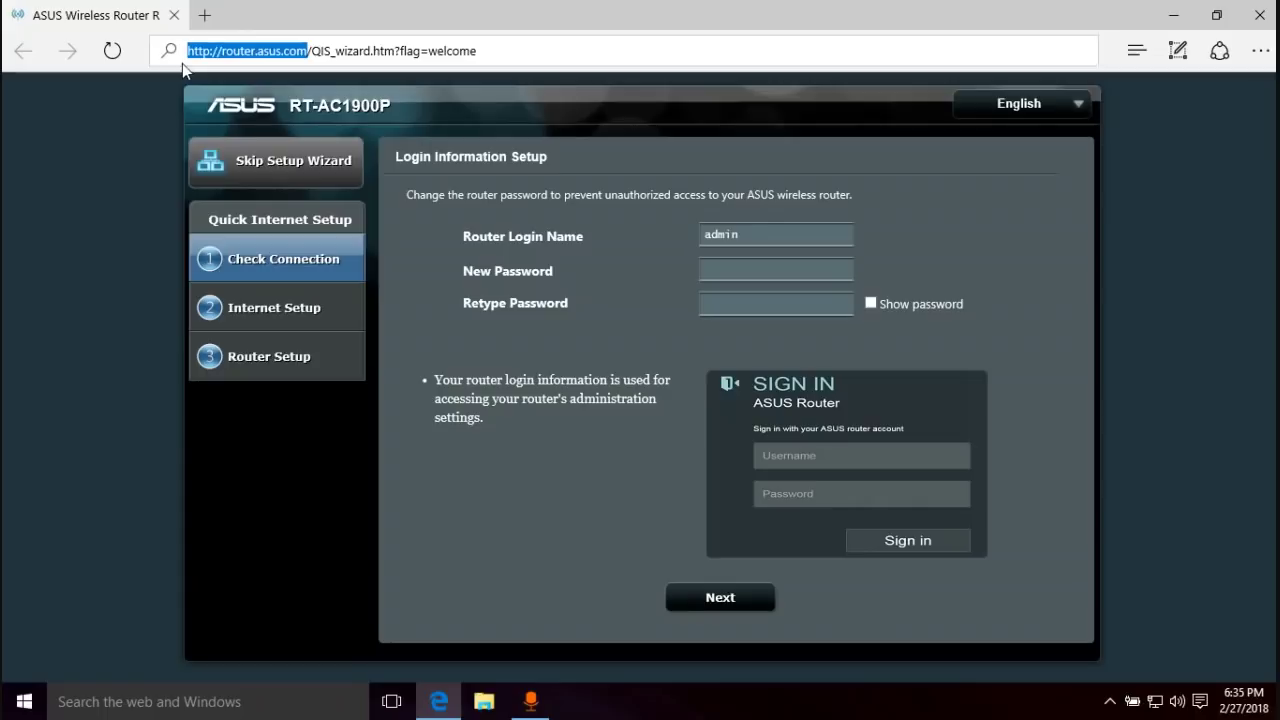
{"action": "left_click", "coordinate": [455, 8]}
{"action": "left_click", "coordinate": [1144, 198]}
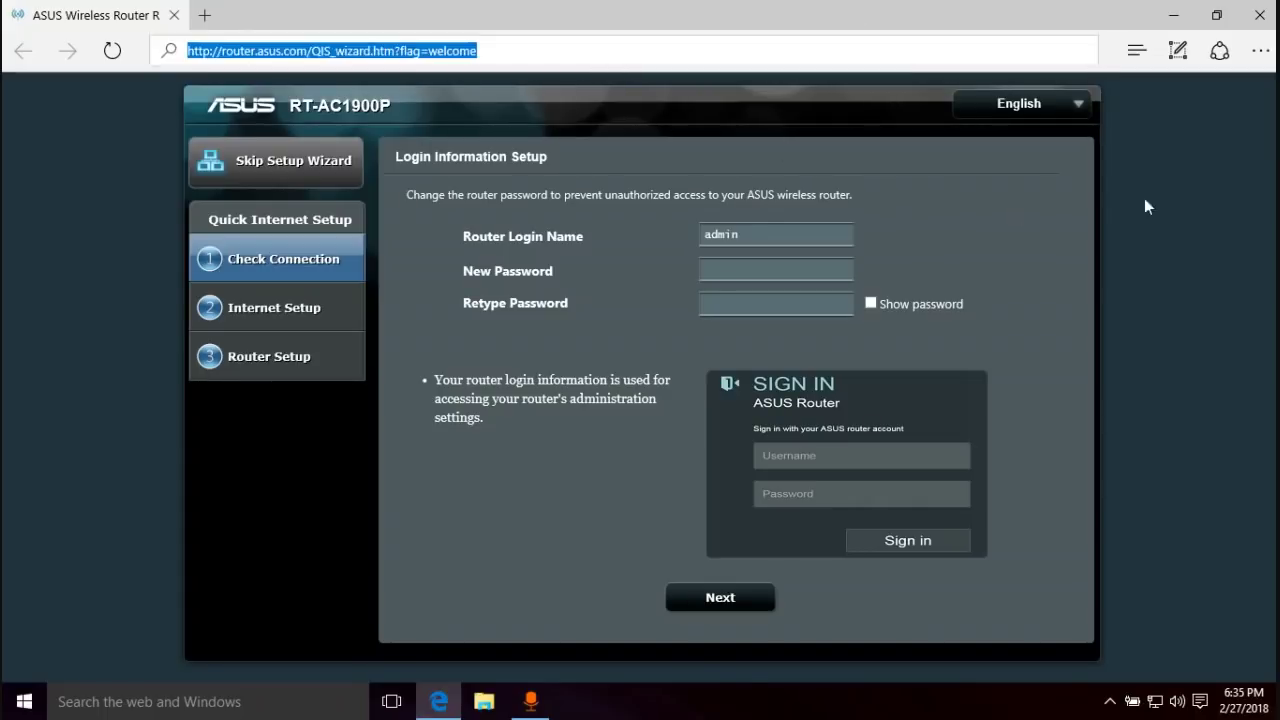
{"action": "left_click", "coordinate": [1134, 204]}
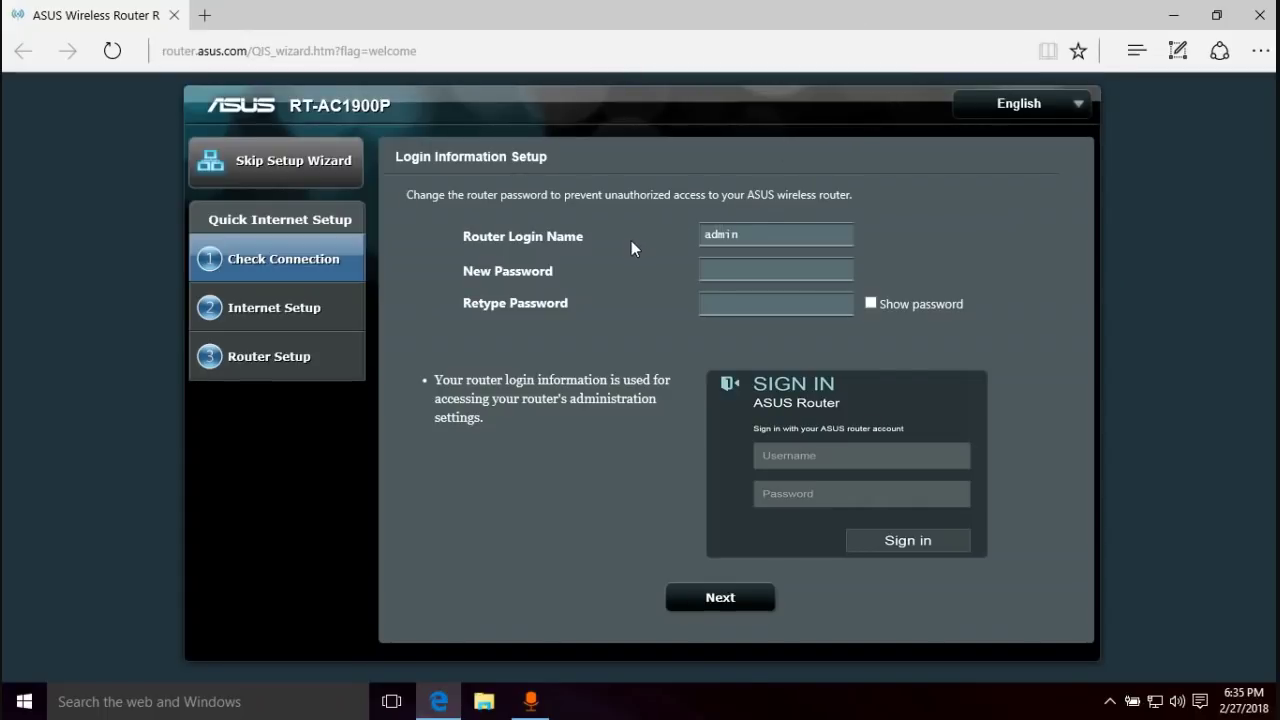
- Enter and confirm a new router login password, show it in plain text, and continue
{"action": "left_click", "coordinate": [752, 234]}
{"action": "left_click", "coordinate": [753, 270]}
{"action": "type", "text": "12345"}
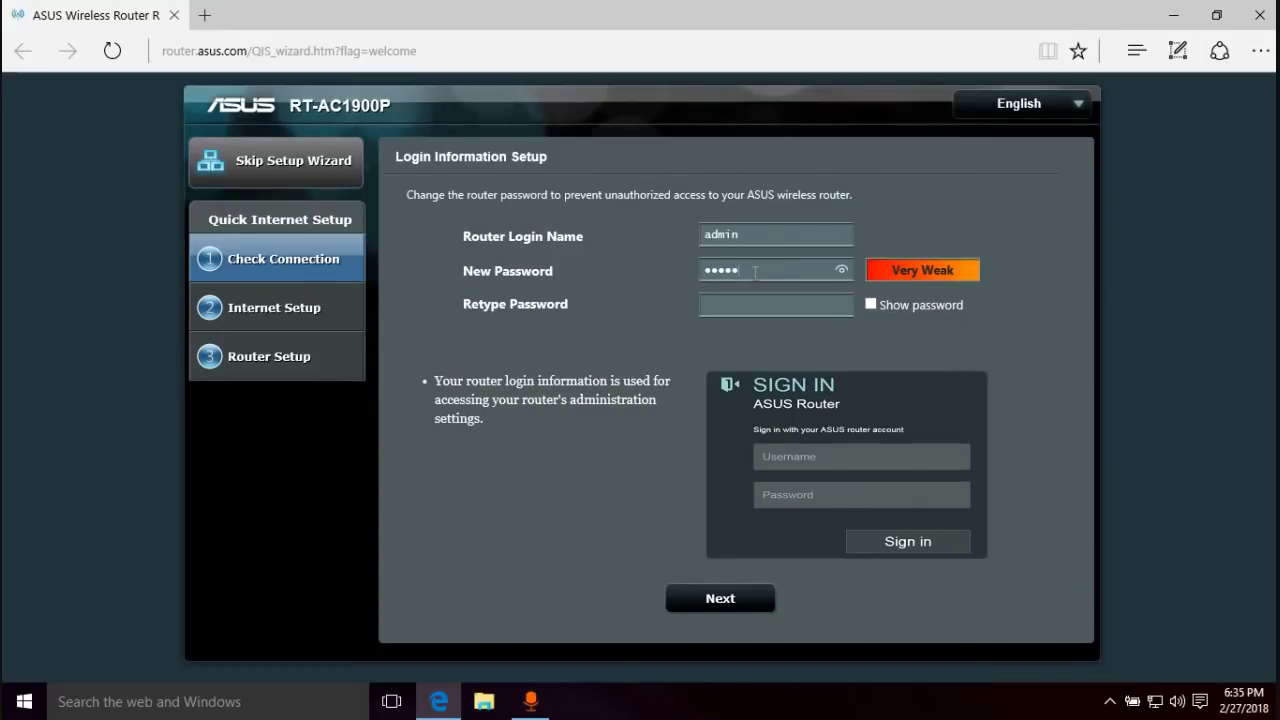
{"action": "type", "text": "678"}
{"action": "key", "text": "Tab"}
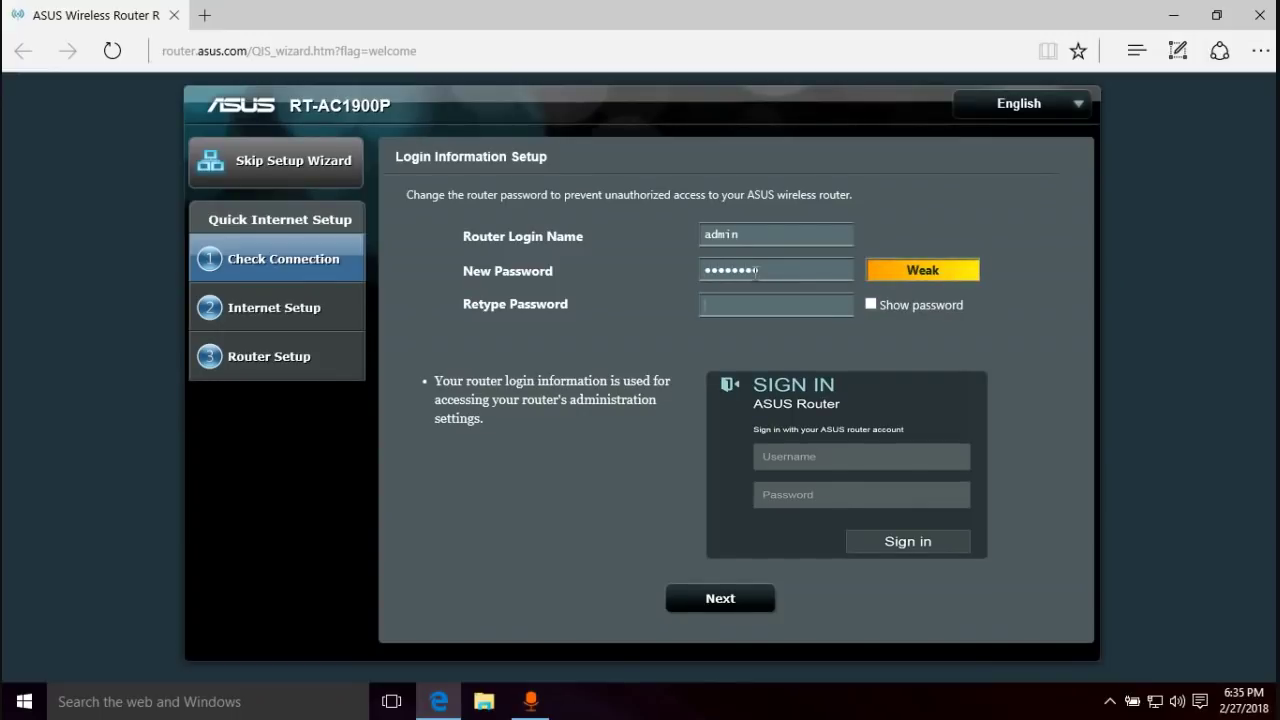
{"action": "type", "text": "12345678"}
{"action": "left_click", "coordinate": [870, 305]}
{"action": "left_click", "coordinate": [729, 598]}
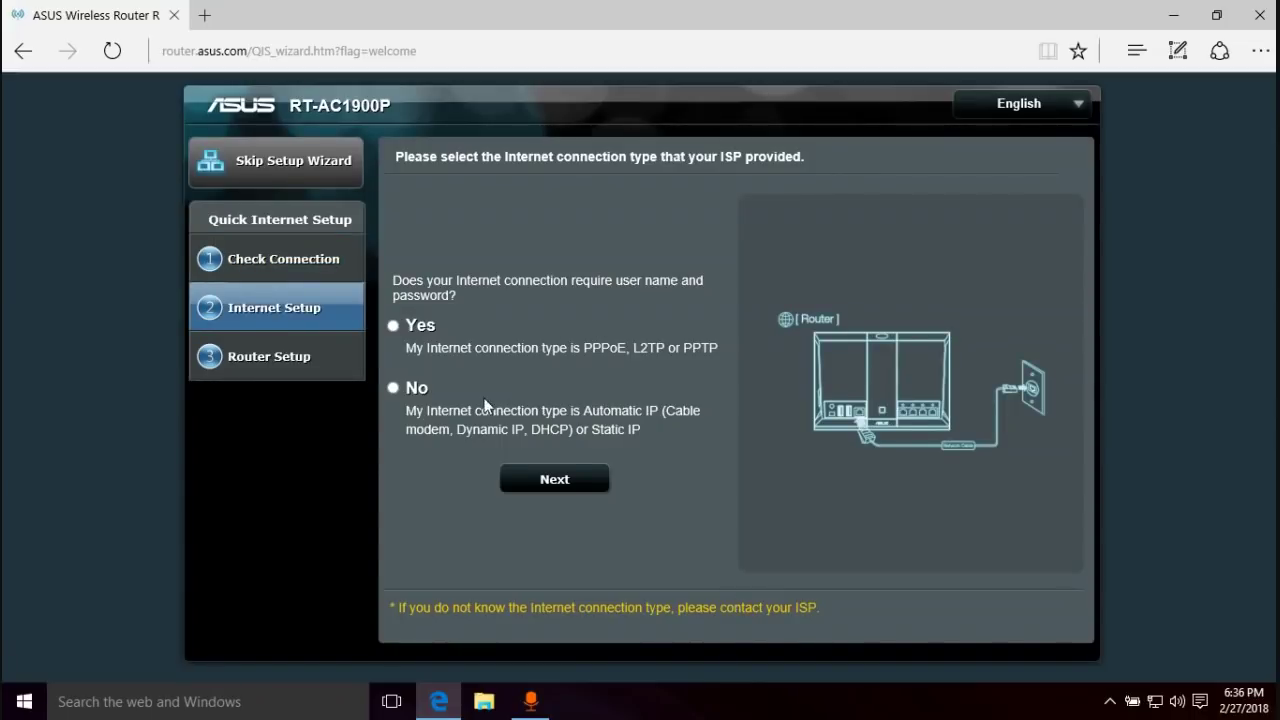
- Answer No to needing an ISP username/password and keep Automatic IP (DHCP) as the connection type
{"action": "left_click", "coordinate": [392, 389]}
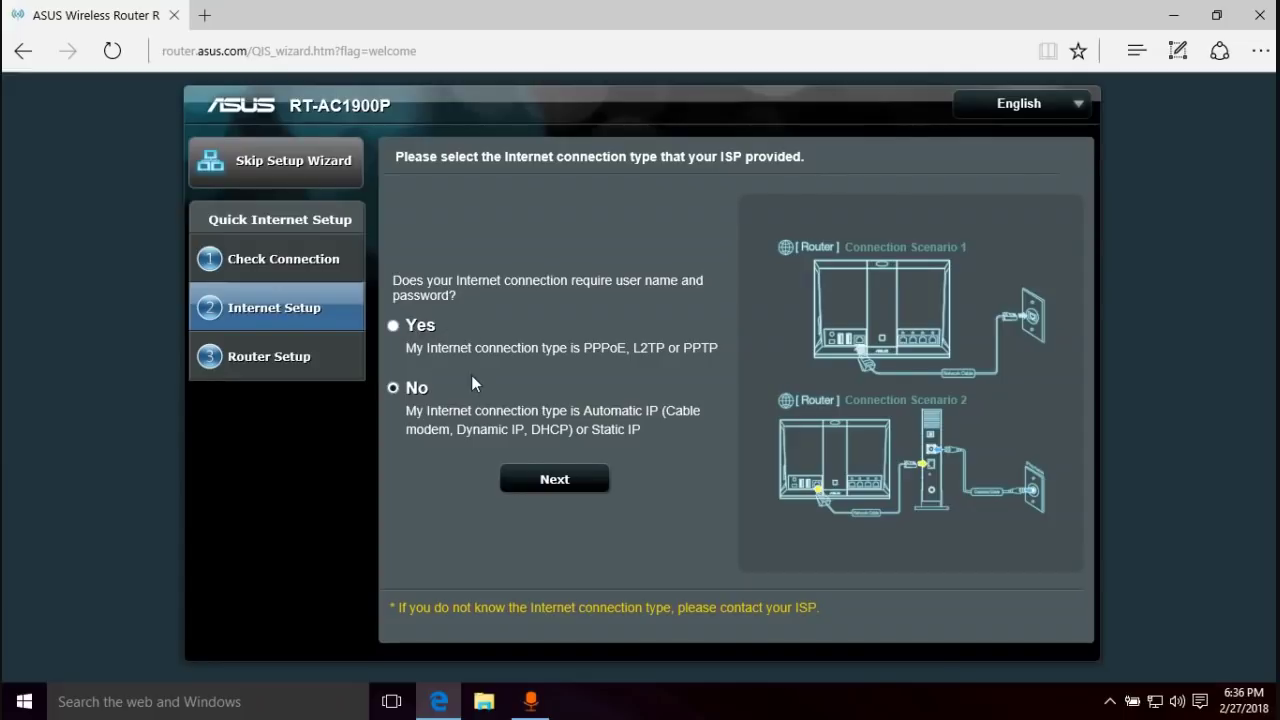
{"action": "left_click", "coordinate": [543, 478]}
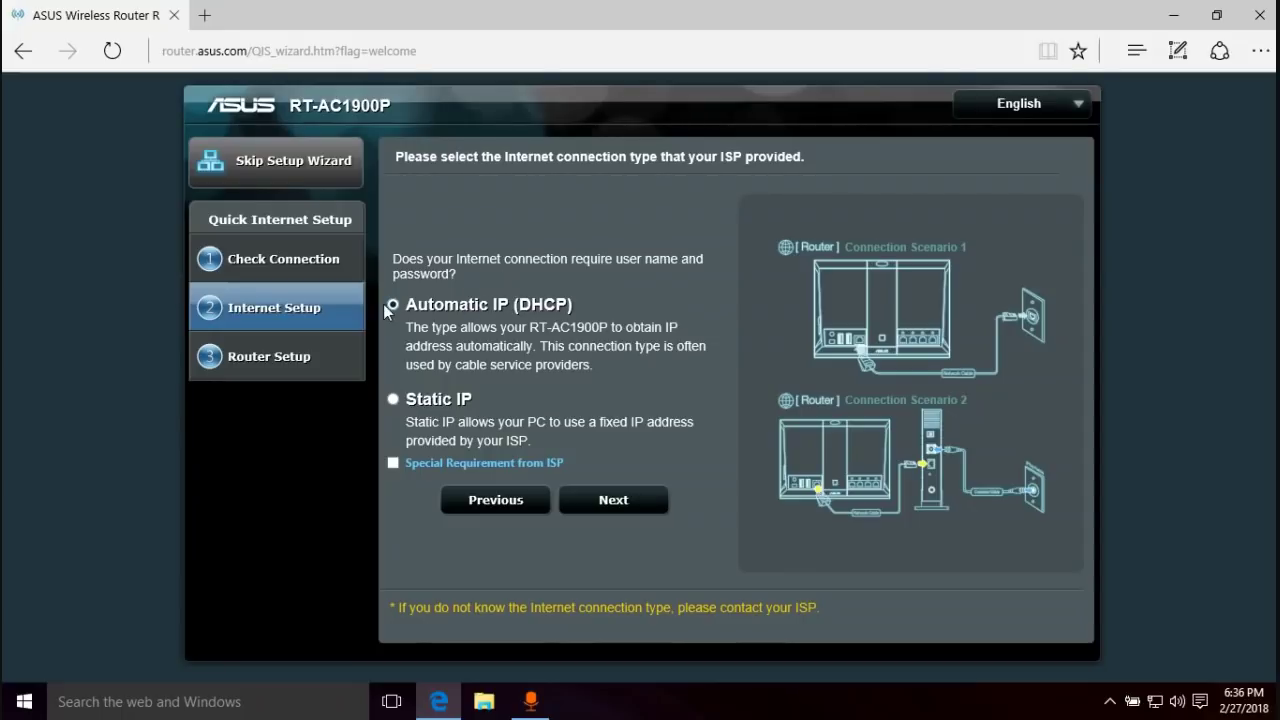
{"action": "left_click", "coordinate": [626, 505]}
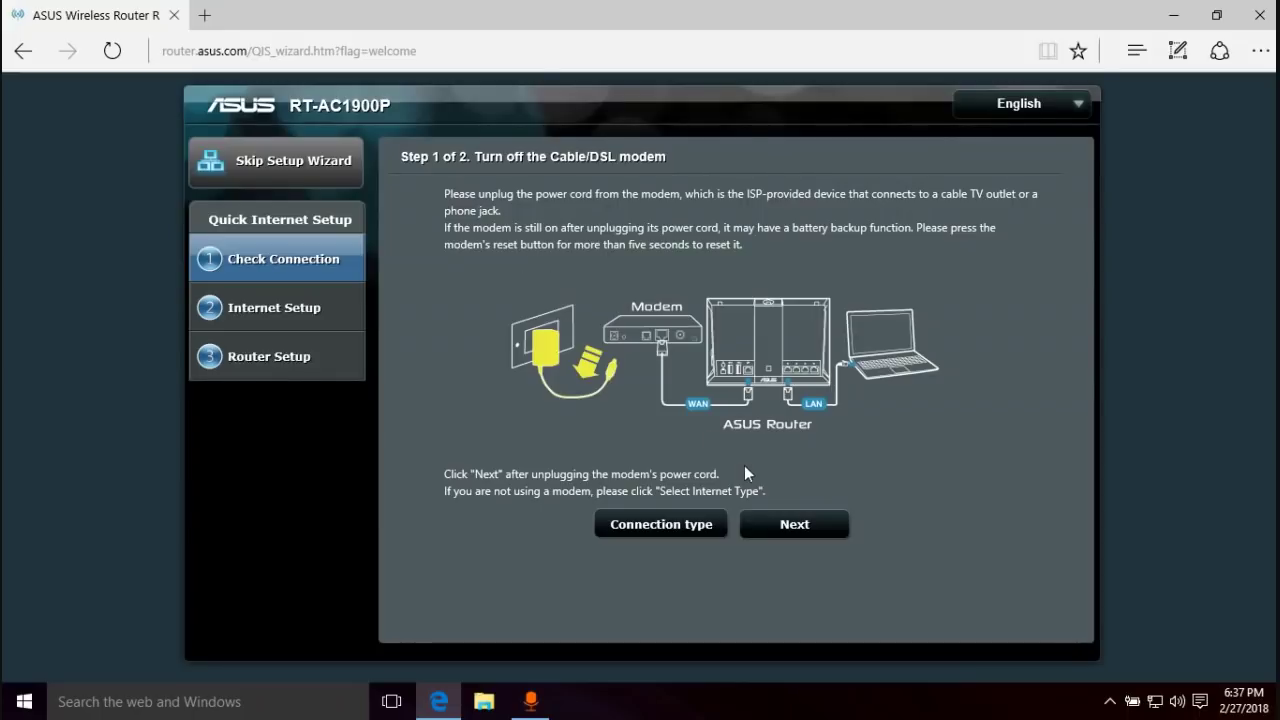
- Confirm the modem restart, retry connection detection, and cancel it after it times out
{"action": "left_click", "coordinate": [797, 524]}
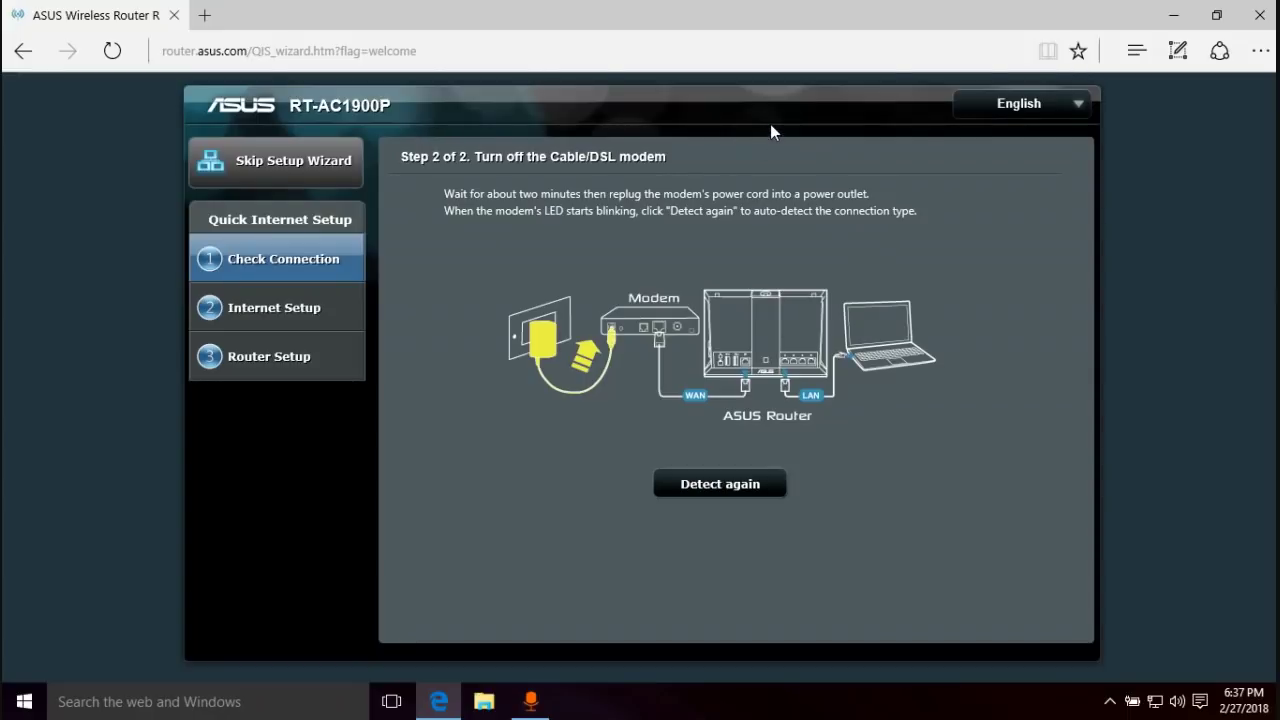
{"action": "left_click", "coordinate": [731, 486]}
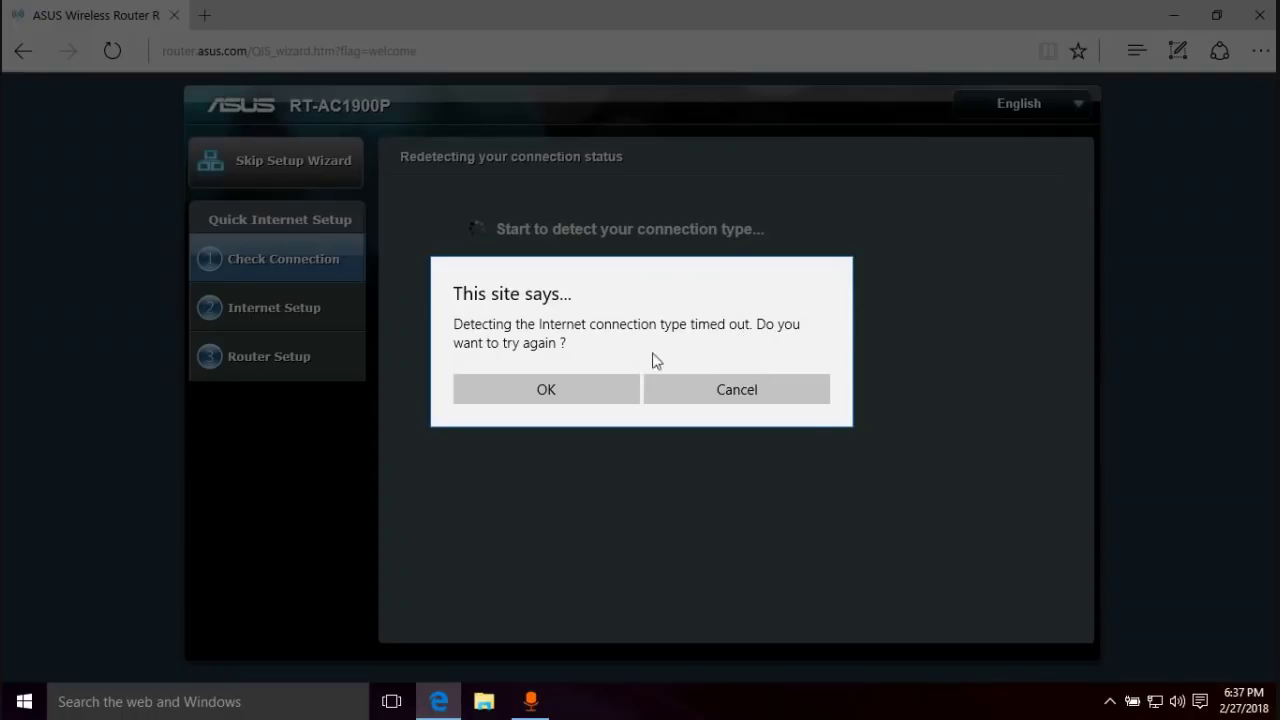
{"action": "left_click", "coordinate": [726, 393]}
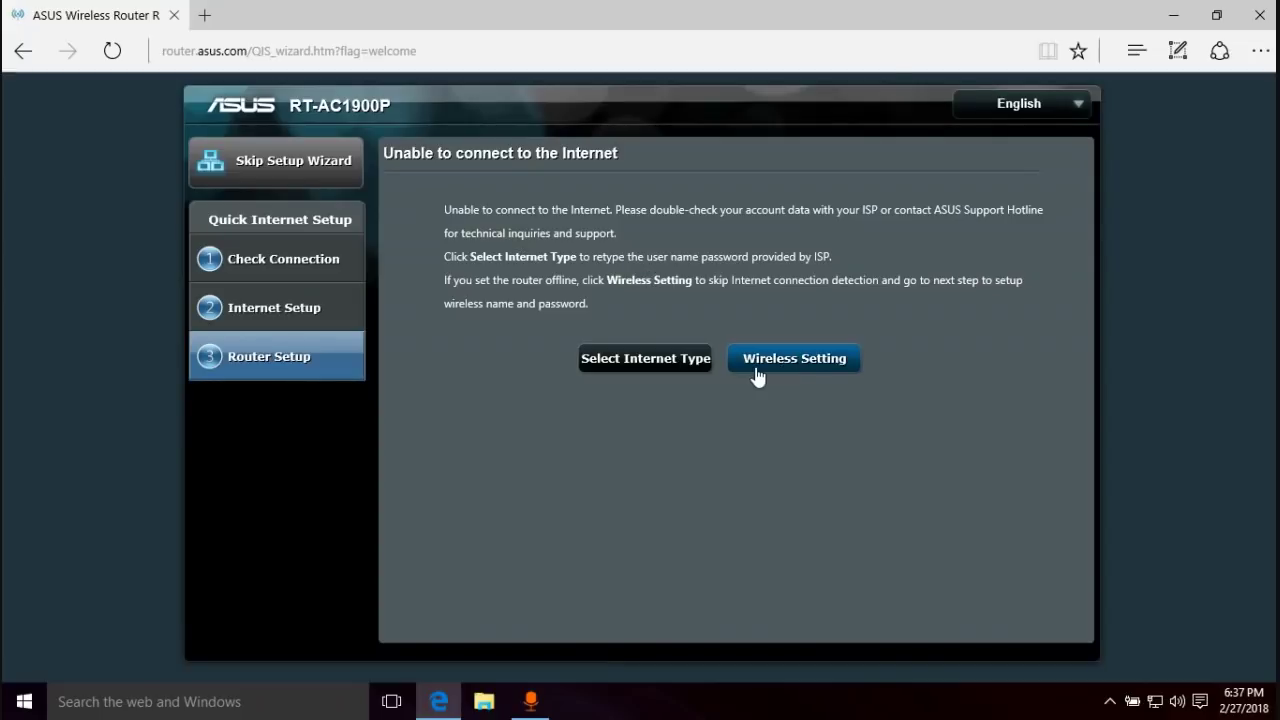
{"action": "left_click", "coordinate": [612, 366]}
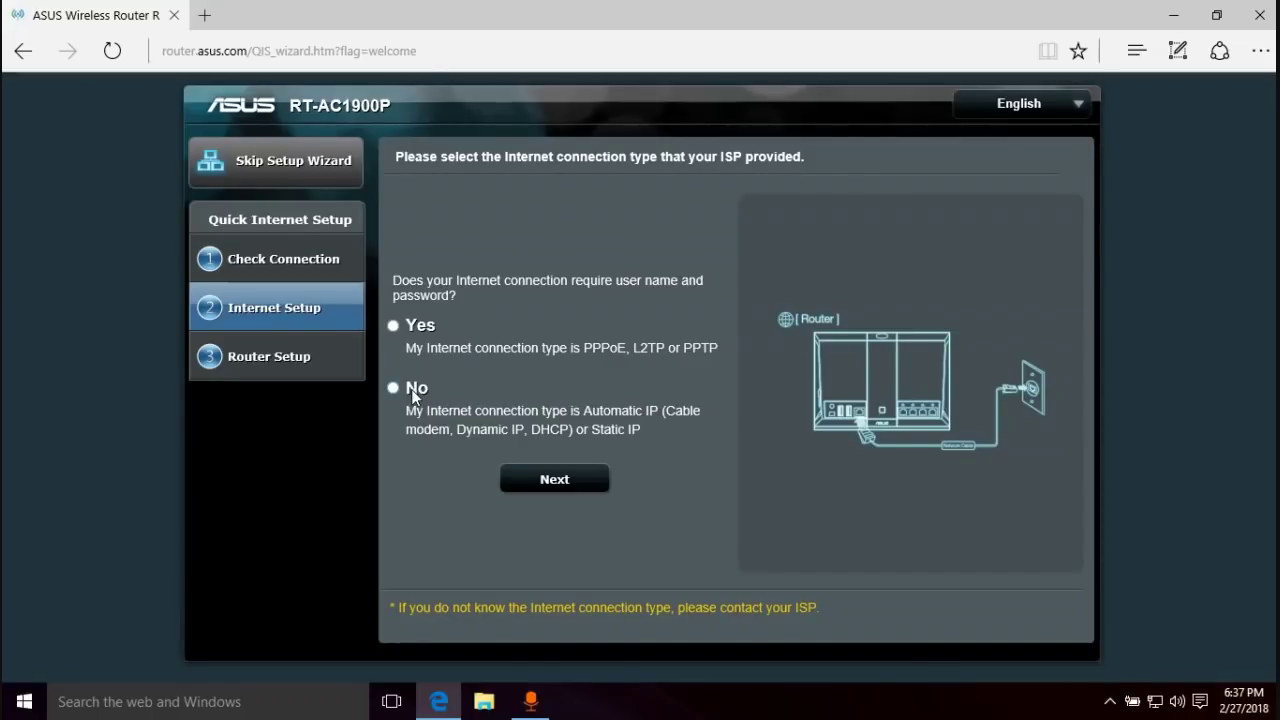
{"action": "left_click", "coordinate": [411, 389]}
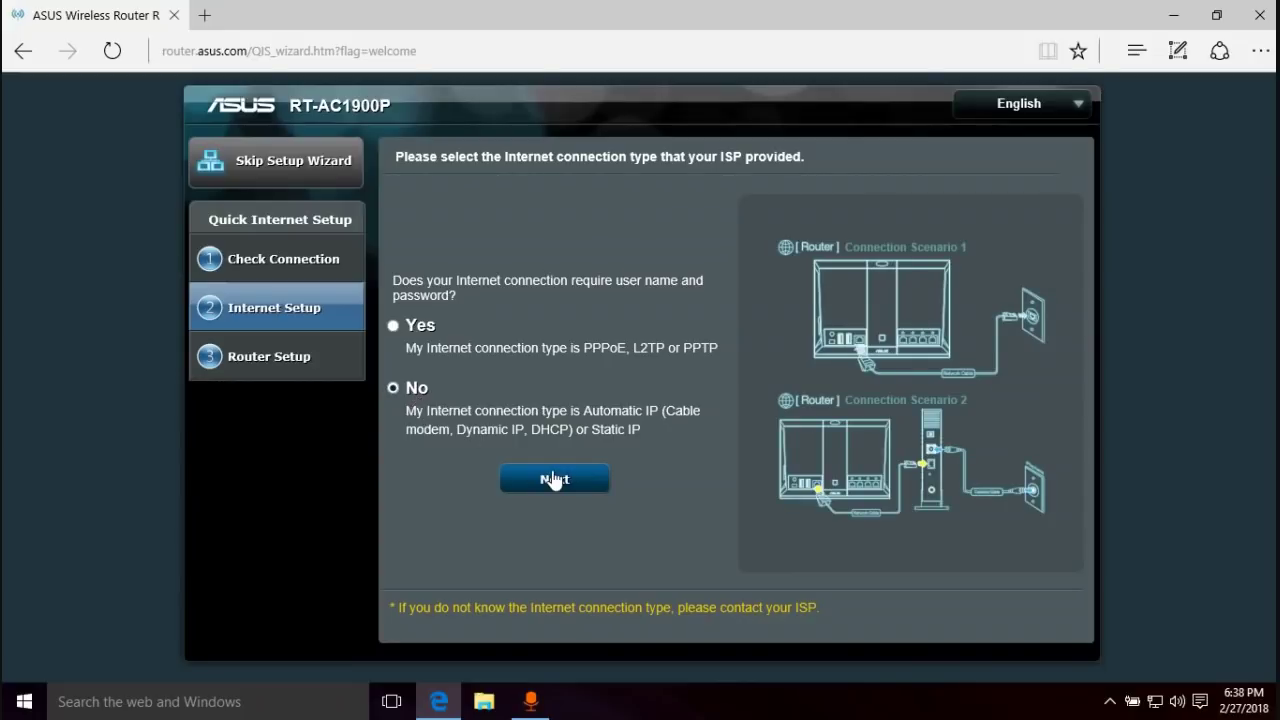
{"action": "left_click", "coordinate": [554, 480]}
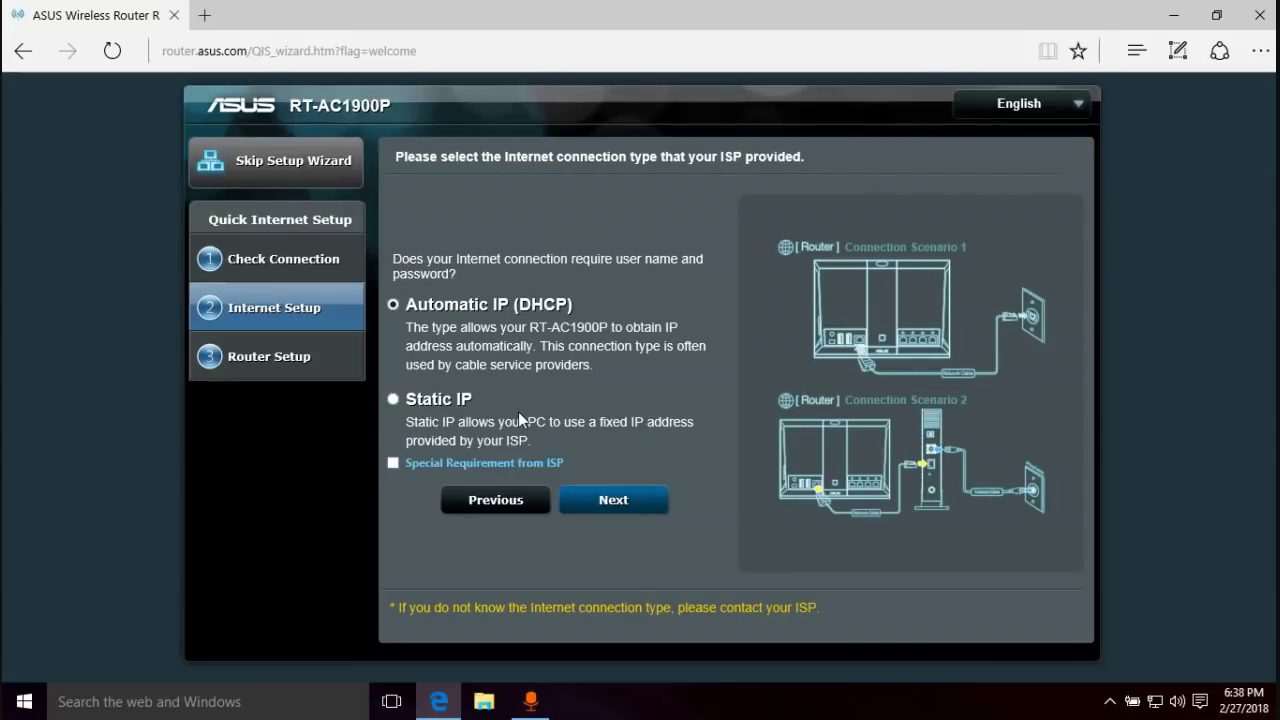
{"action": "left_click", "coordinate": [618, 500]}
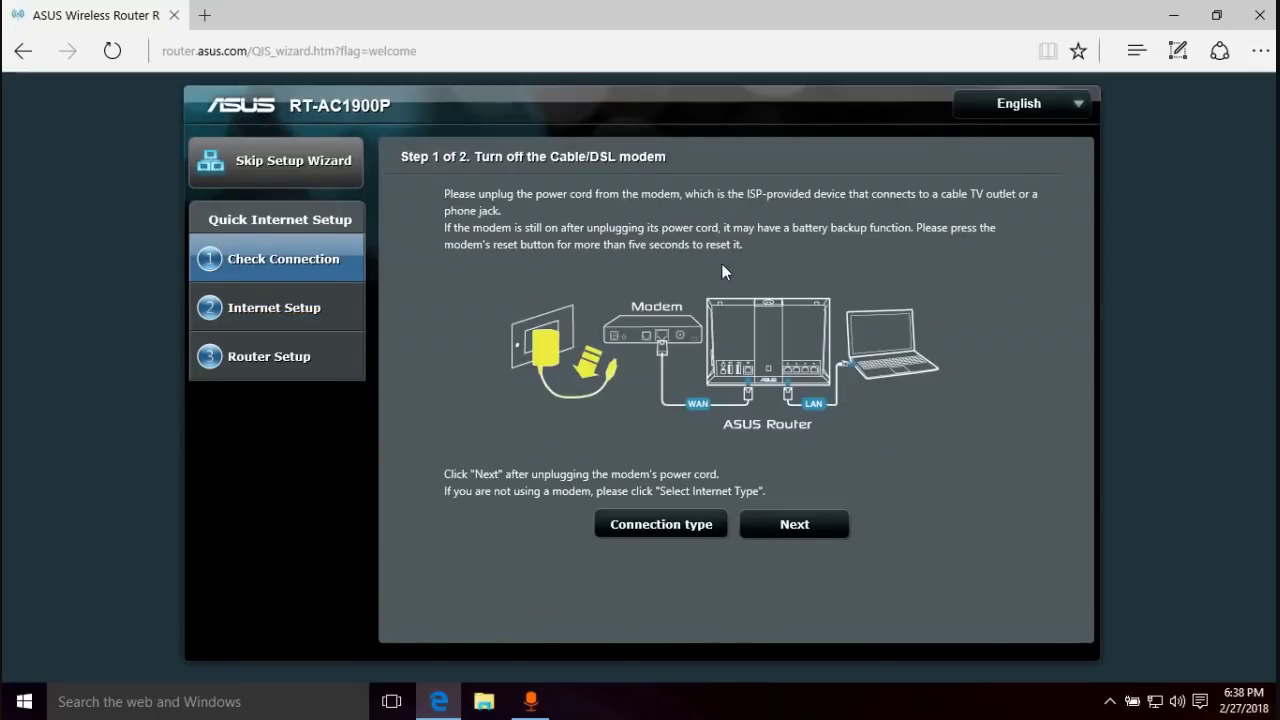
{"action": "left_click", "coordinate": [812, 528]}
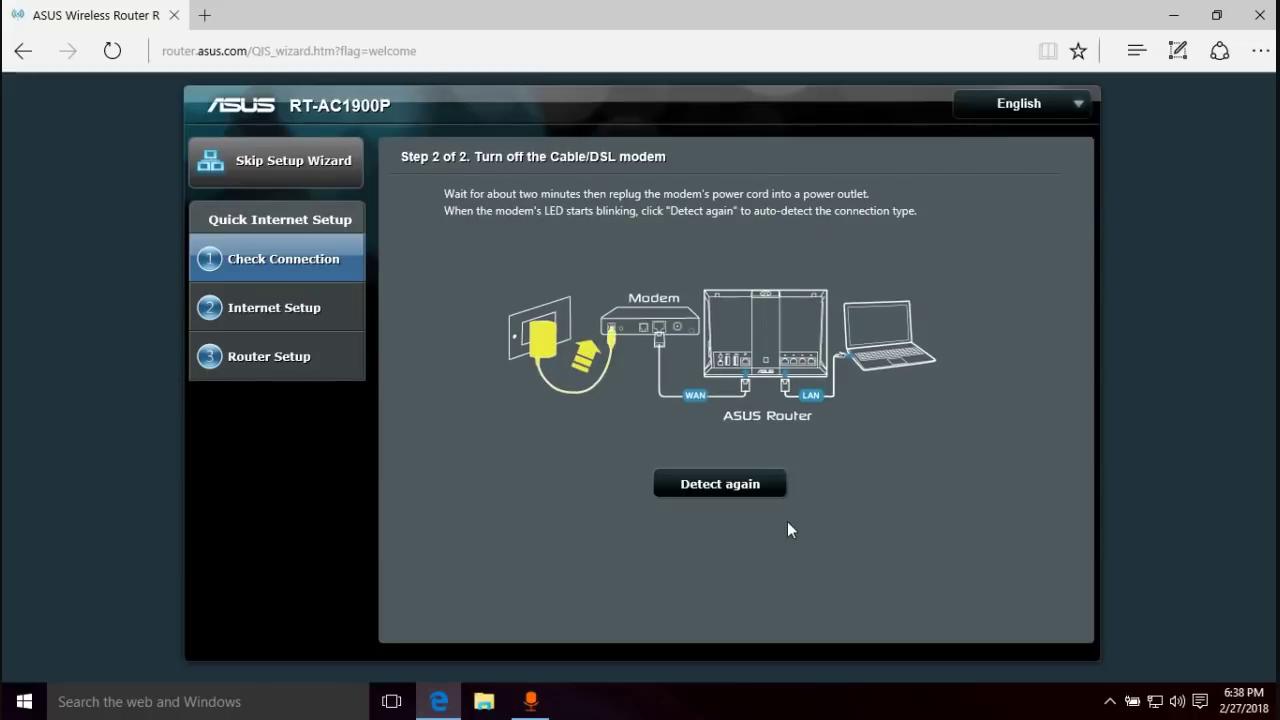
{"action": "left_click", "coordinate": [750, 484]}
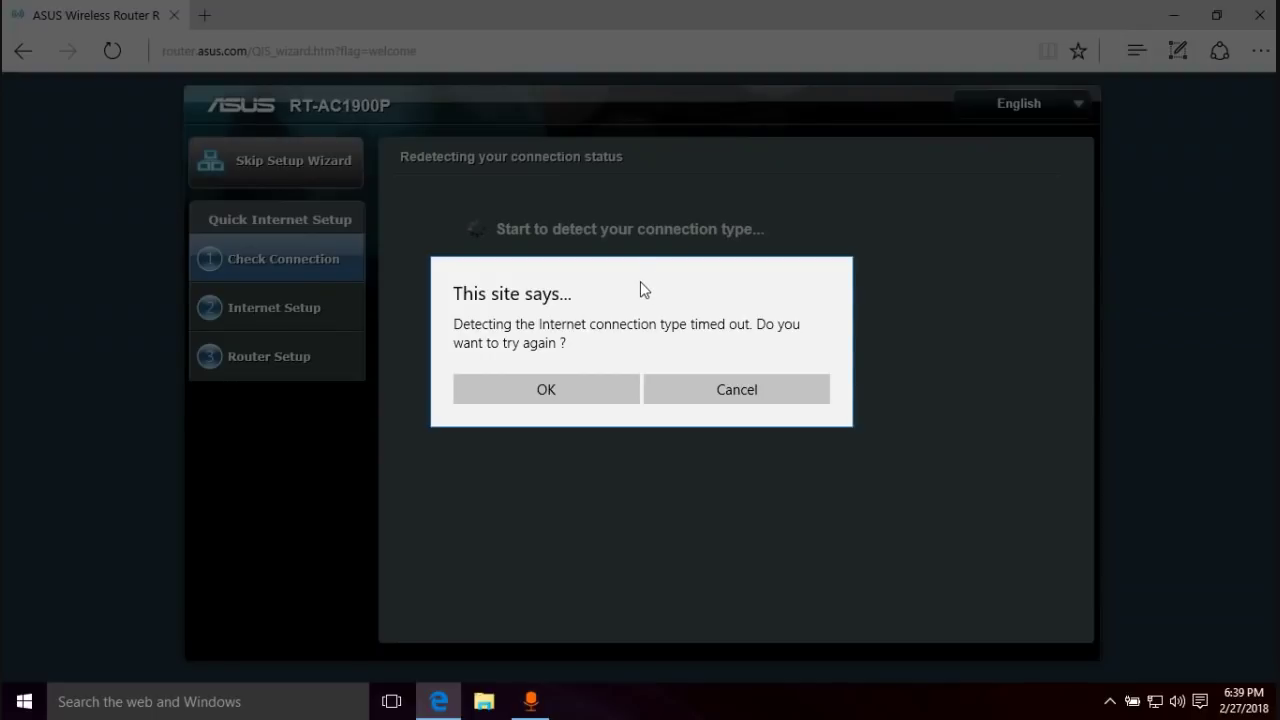
{"action": "left_click", "coordinate": [753, 399]}
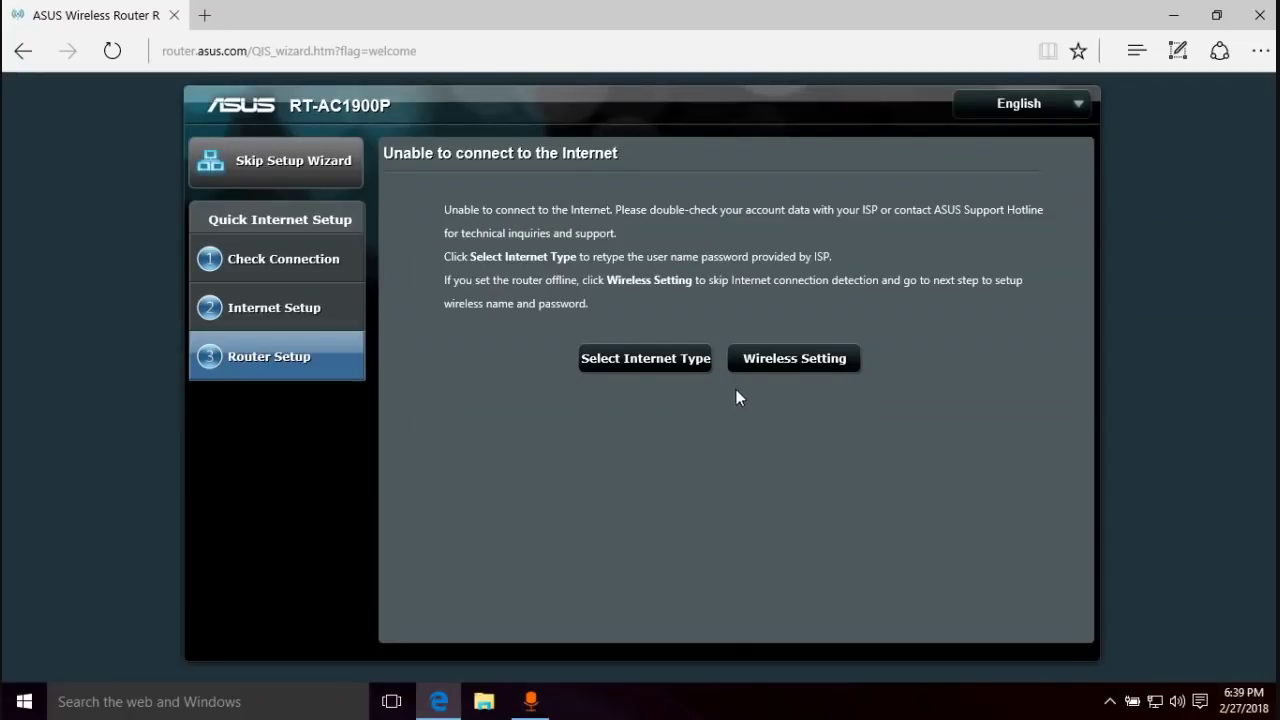
- Skip detection to Wireless Setting and rename the 2.4 GHz network to 'Eric'
{"action": "left_click", "coordinate": [805, 364]}
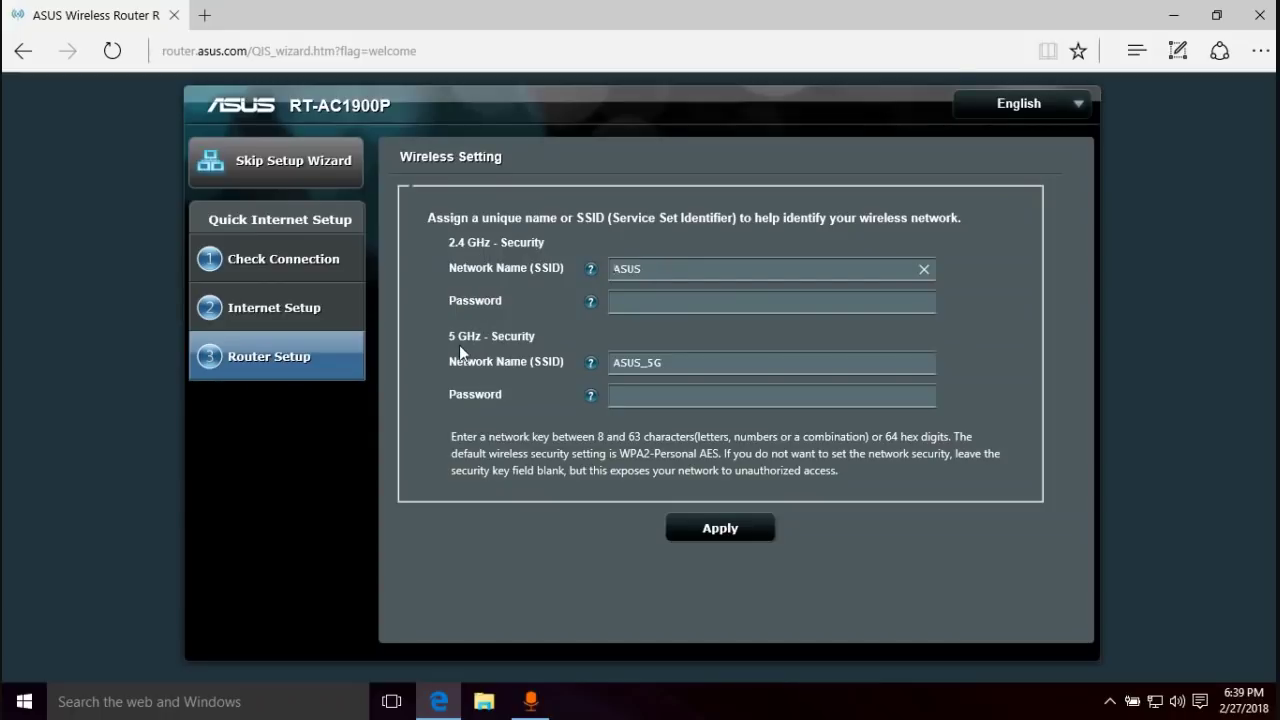
{"action": "double_click", "coordinate": [622, 268]}
{"action": "left_click", "coordinate": [646, 271]}
{"action": "left_click", "coordinate": [668, 363]}
{"action": "double_click", "coordinate": [668, 363]}
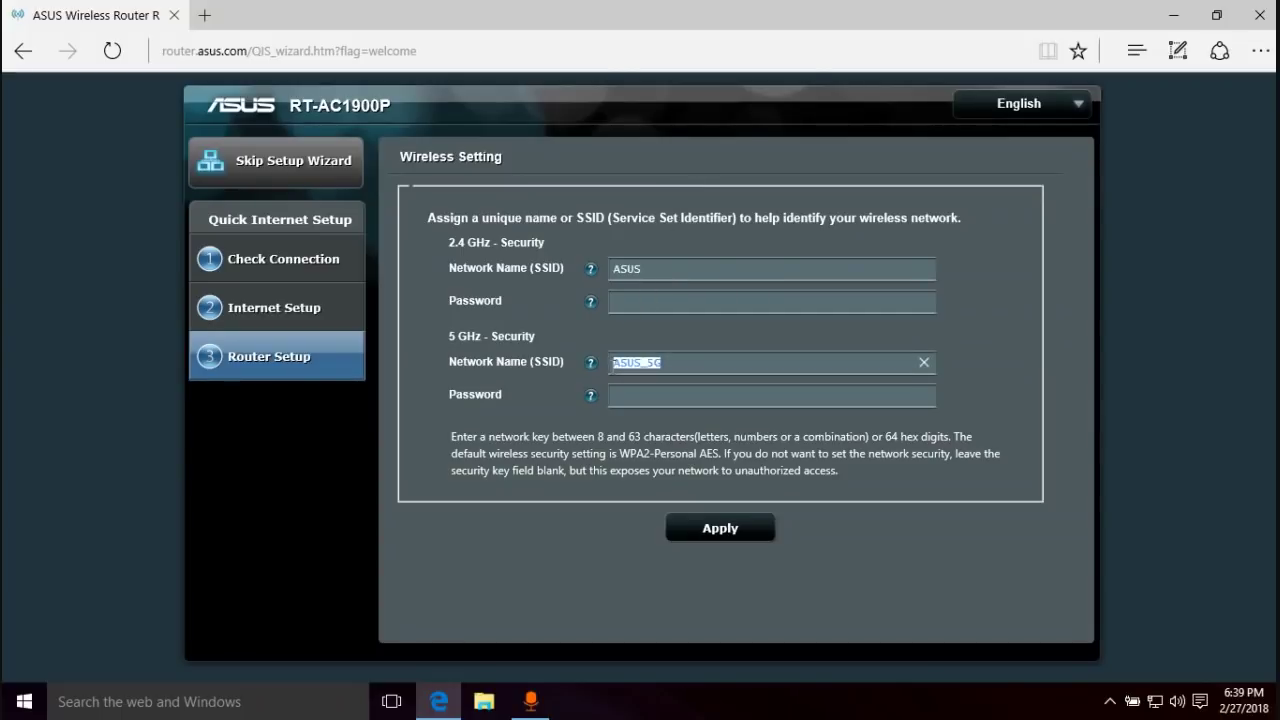
{"action": "left_click", "coordinate": [666, 363]}
{"action": "left_click_drag", "start_coordinate": [640, 268], "coordinate": [495, 262]}
{"action": "type", "text": "Eric"}
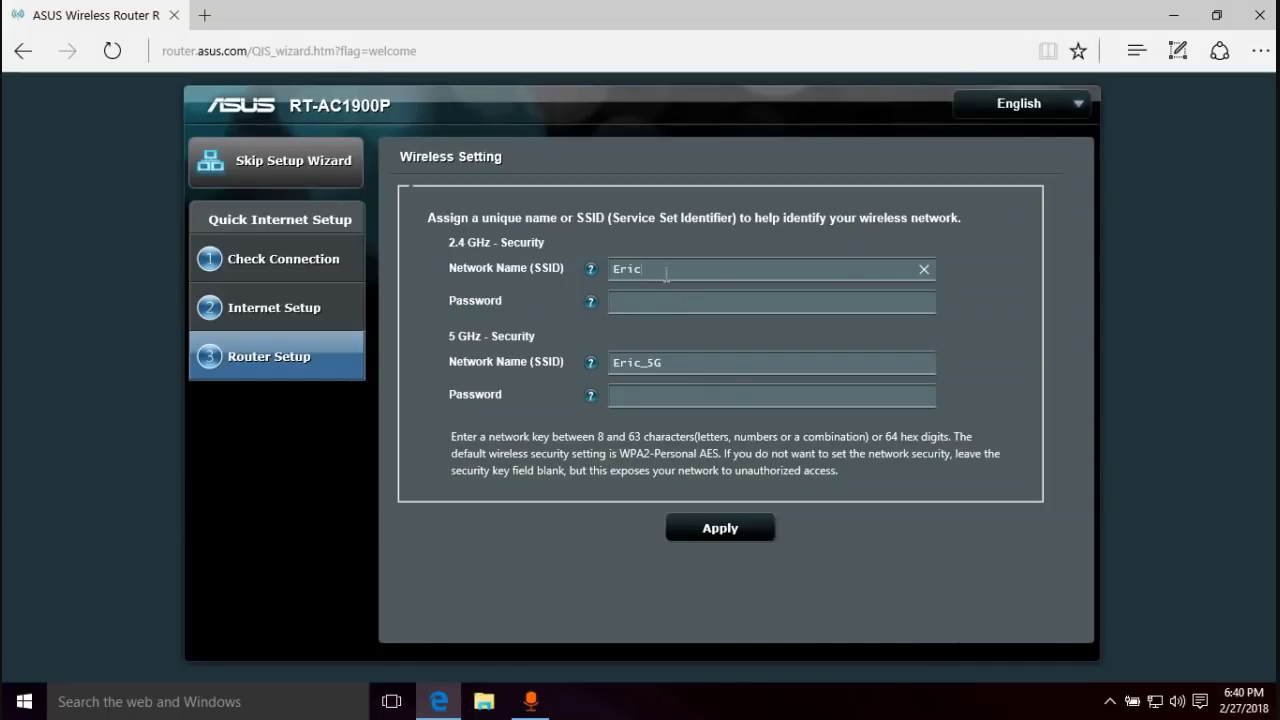
- Enter the wireless network key in the 2.4 GHz password field and apply the settings
{"action": "left_click", "coordinate": [667, 301]}
{"action": "type", "text": "password123"}
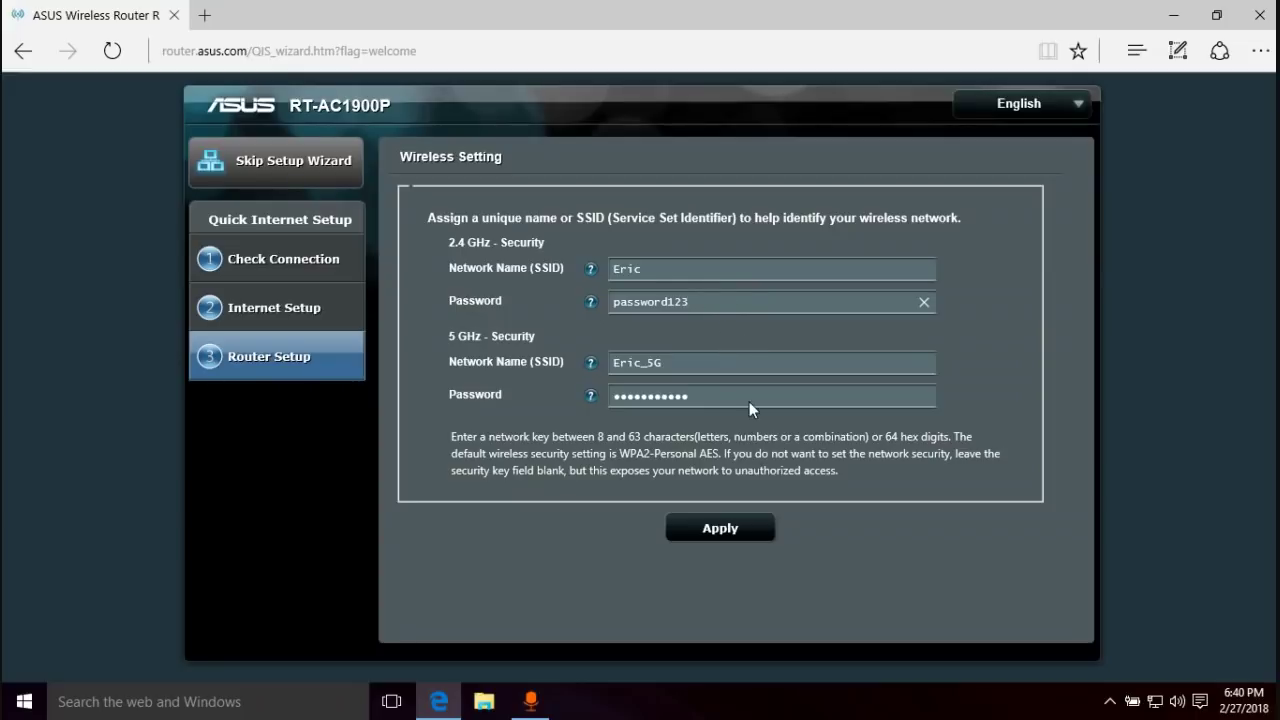
{"action": "left_click", "coordinate": [724, 532]}
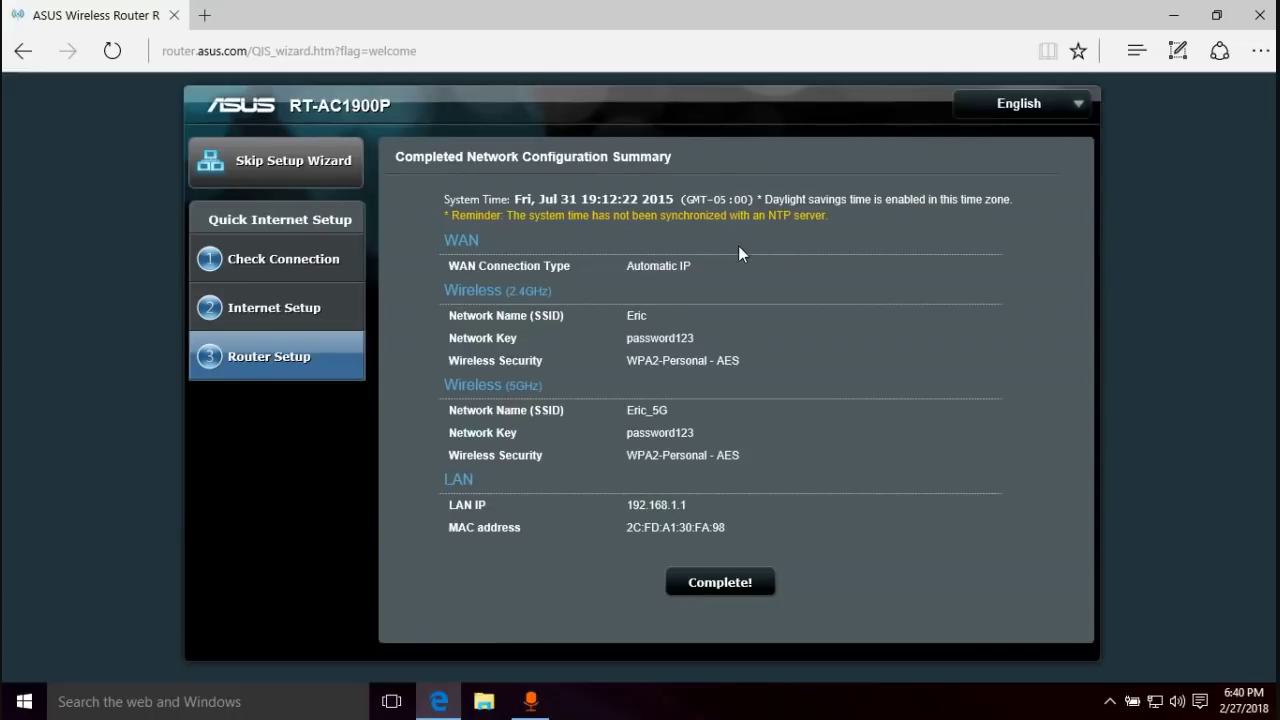
- Complete the quick setup wizard and land on the router's main status page
{"action": "left_click", "coordinate": [748, 586]}
{"action": "left_click", "coordinate": [738, 586]}
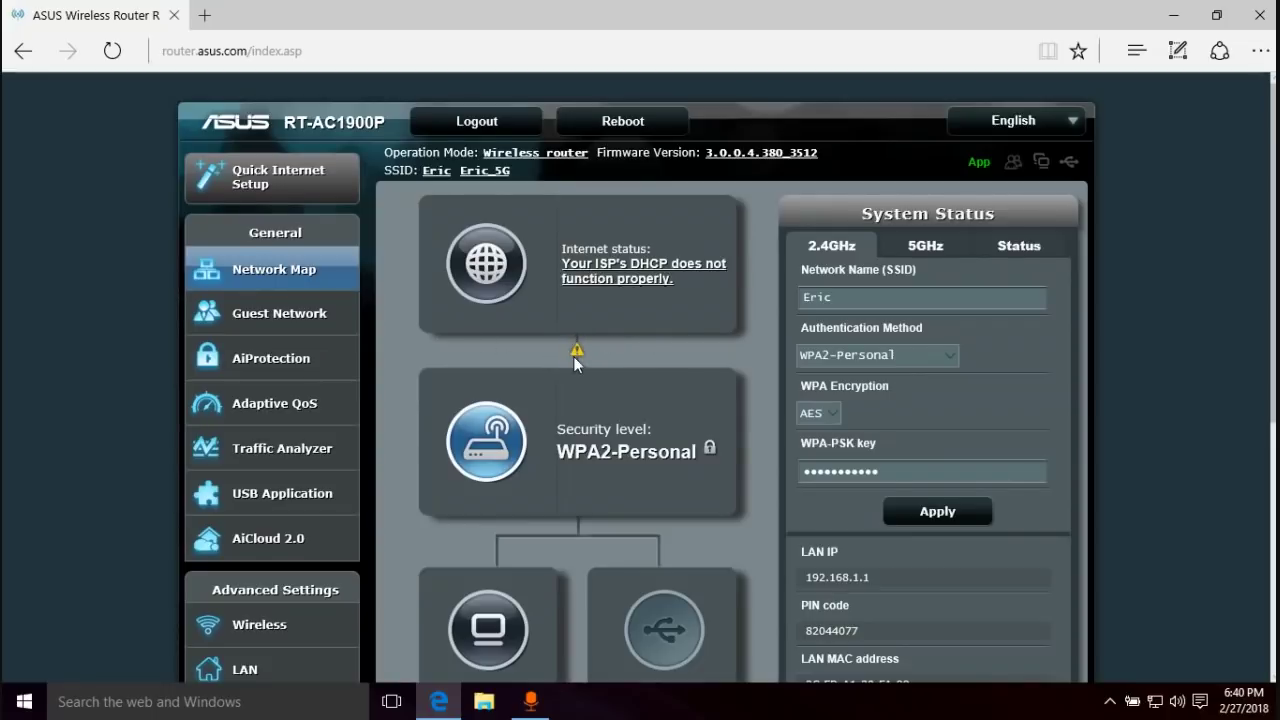
{"action": "scroll", "coordinate": [668, 347], "scroll_direction": "down", "scroll_amount": 3}
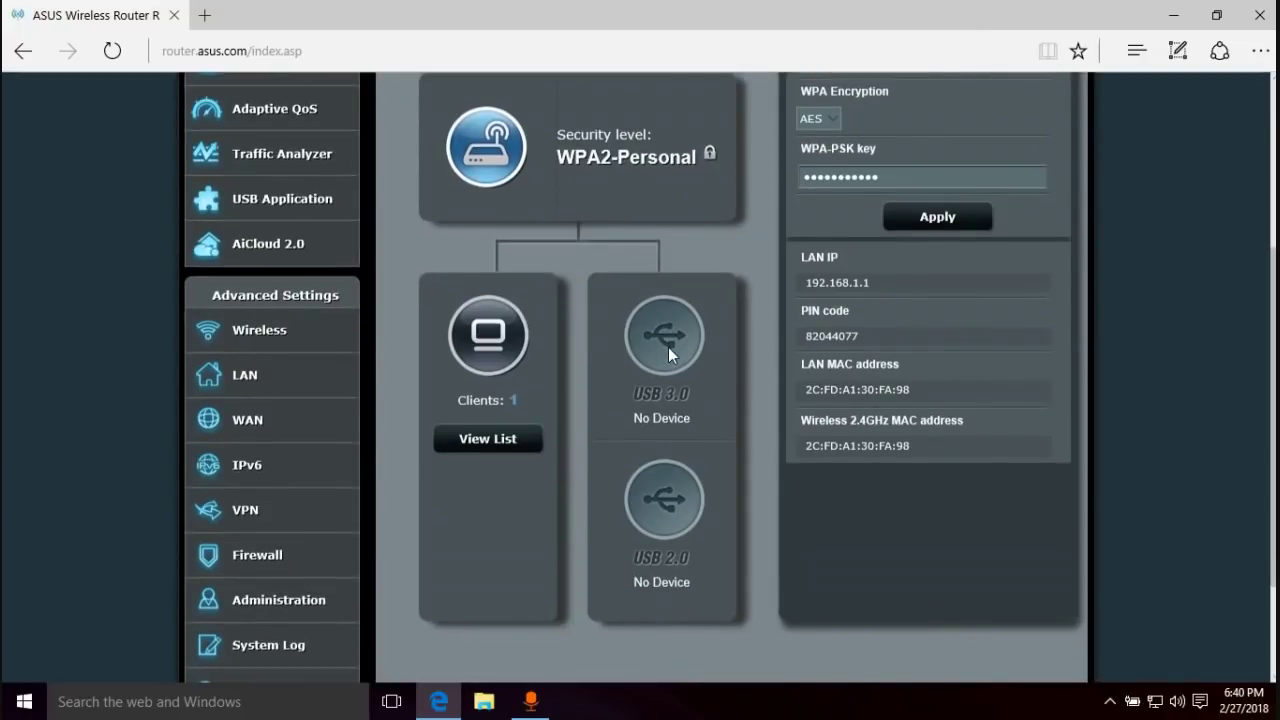
{"action": "scroll", "coordinate": [668, 347], "scroll_direction": "down", "scroll_amount": 2}
{"action": "scroll", "coordinate": [668, 347], "scroll_direction": "up", "scroll_amount": 1}
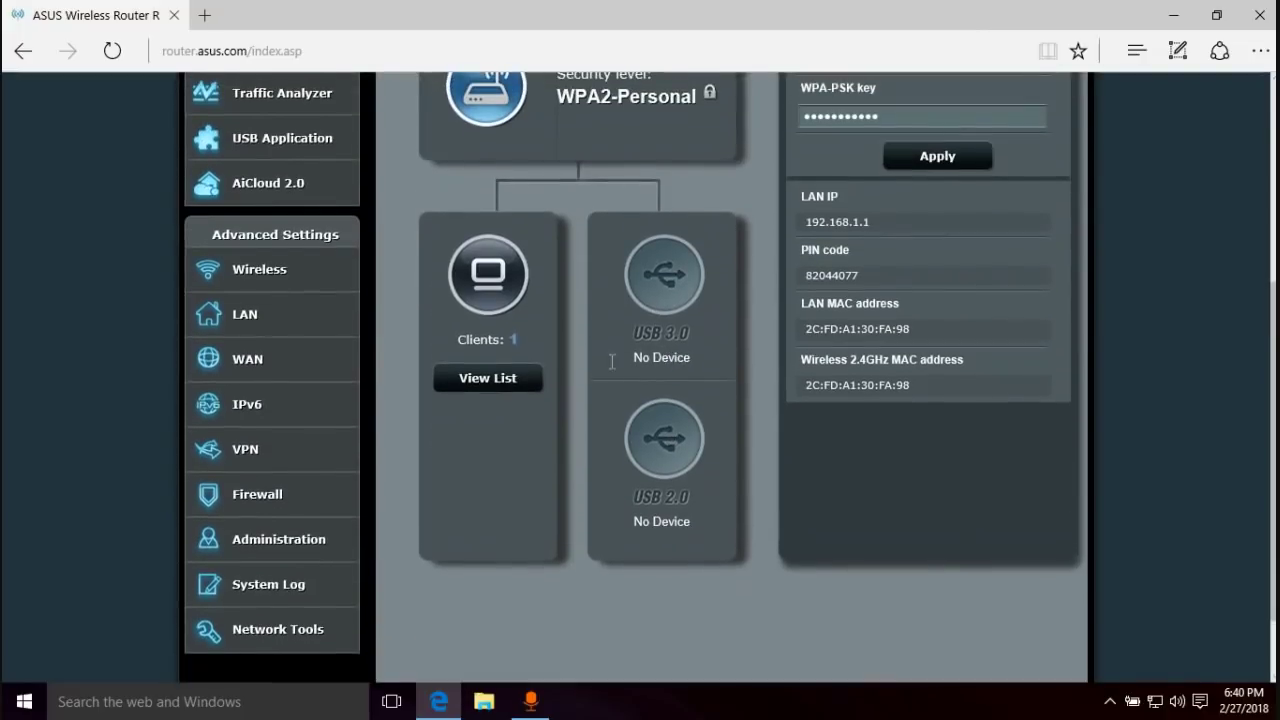
- Open the WAN Internet Connection settings and put the cursor in the MAC Address field
{"action": "left_click", "coordinate": [257, 372]}
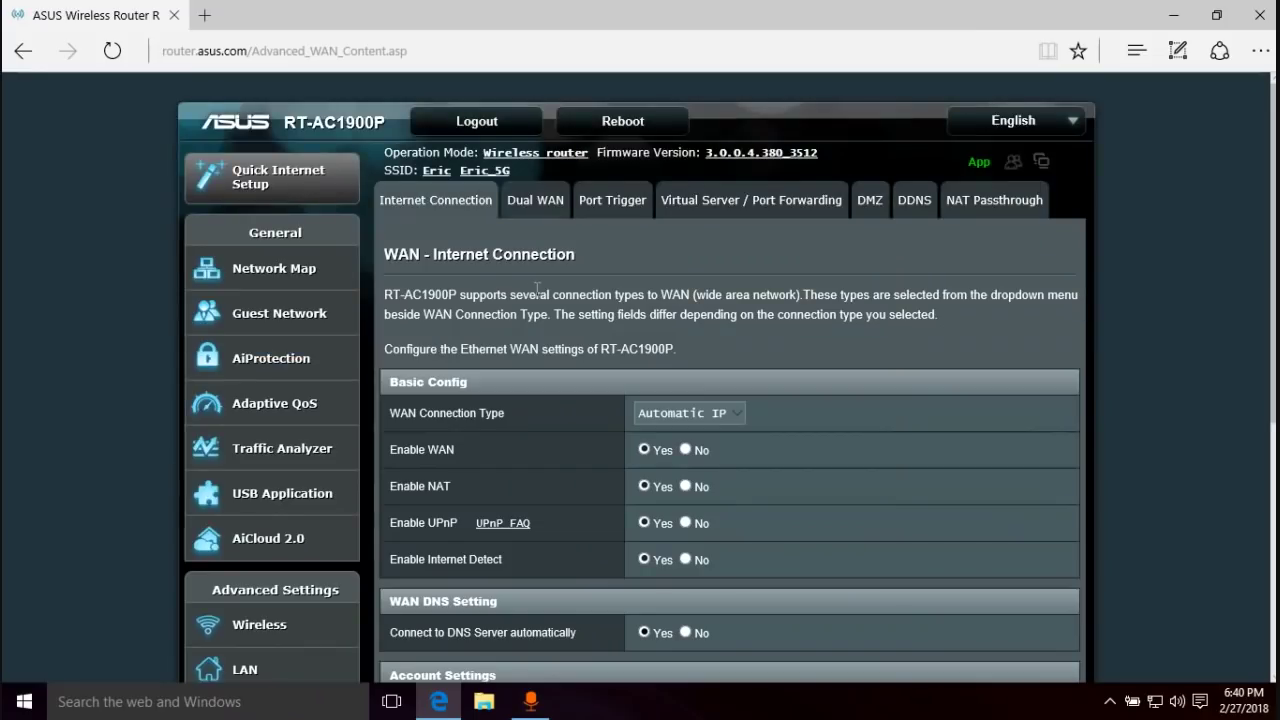
{"action": "scroll", "coordinate": [770, 290], "scroll_direction": "down", "scroll_amount": 5}
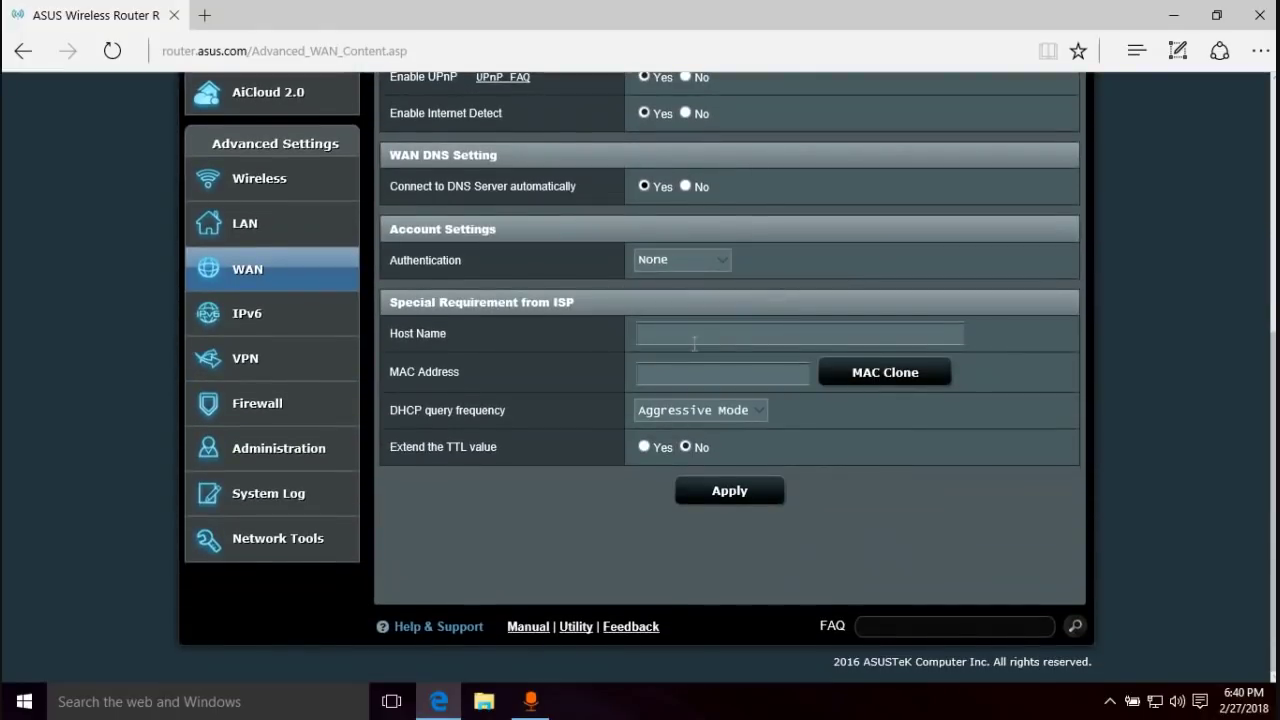
{"action": "left_click", "coordinate": [681, 374]}
{"action": "scroll", "coordinate": [631, 307], "scroll_direction": "up", "scroll_amount": 4}
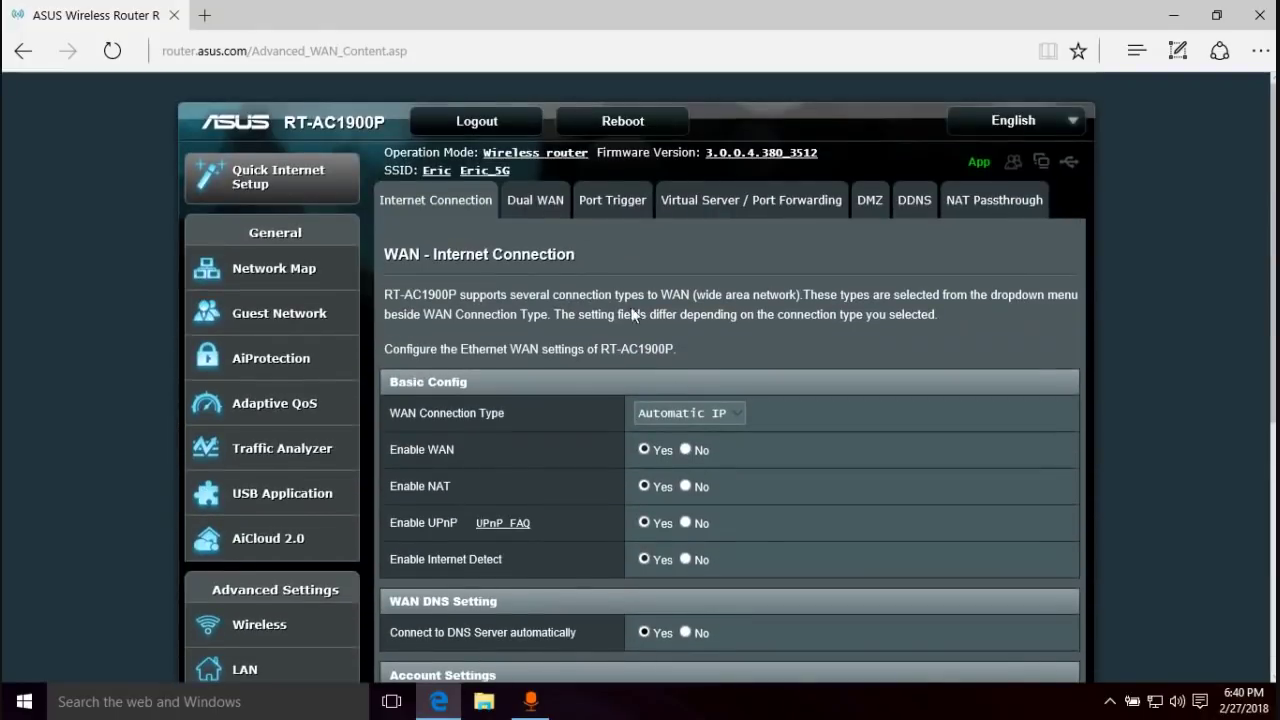
{"action": "scroll", "coordinate": [404, 269], "scroll_direction": "down", "scroll_amount": 2}
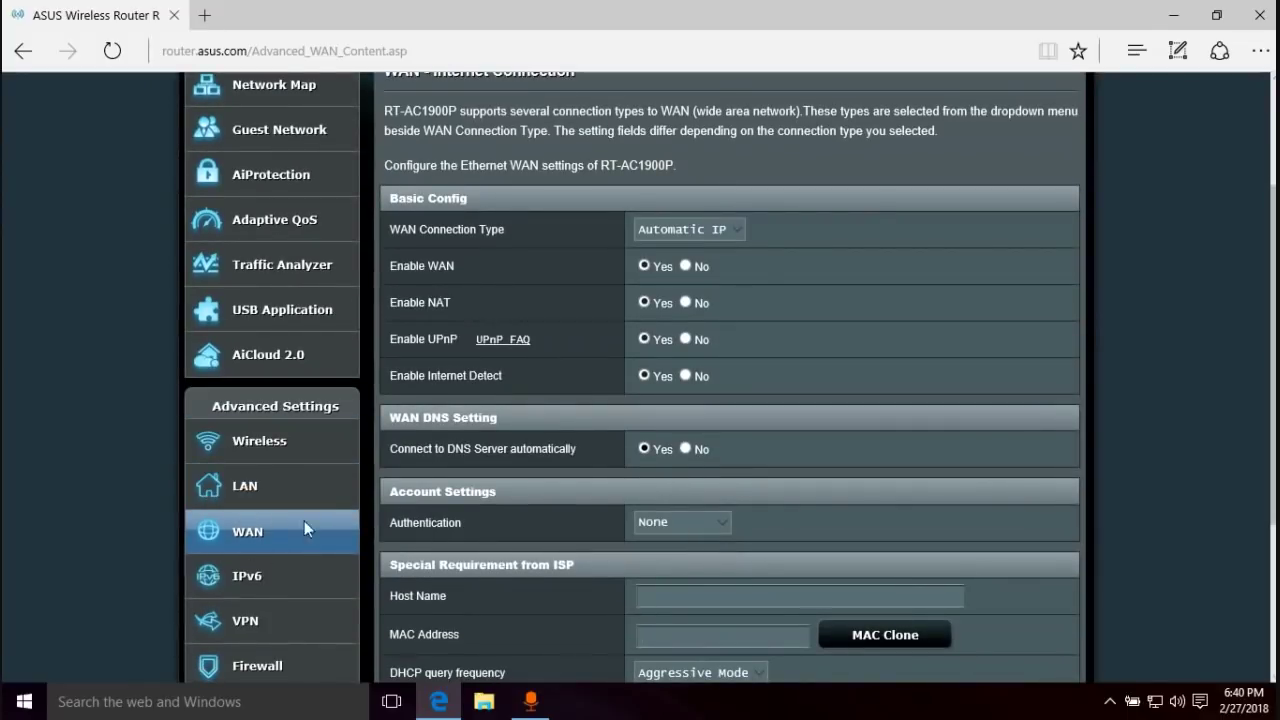
{"action": "scroll", "coordinate": [543, 251], "scroll_direction": "up", "scroll_amount": 3}
- Clone MAC 00:1D:7E:0D:E4:4D onto the WAN, apply, and return to the Network Map
{"action": "scroll", "coordinate": [619, 259], "scroll_direction": "down", "scroll_amount": 6}
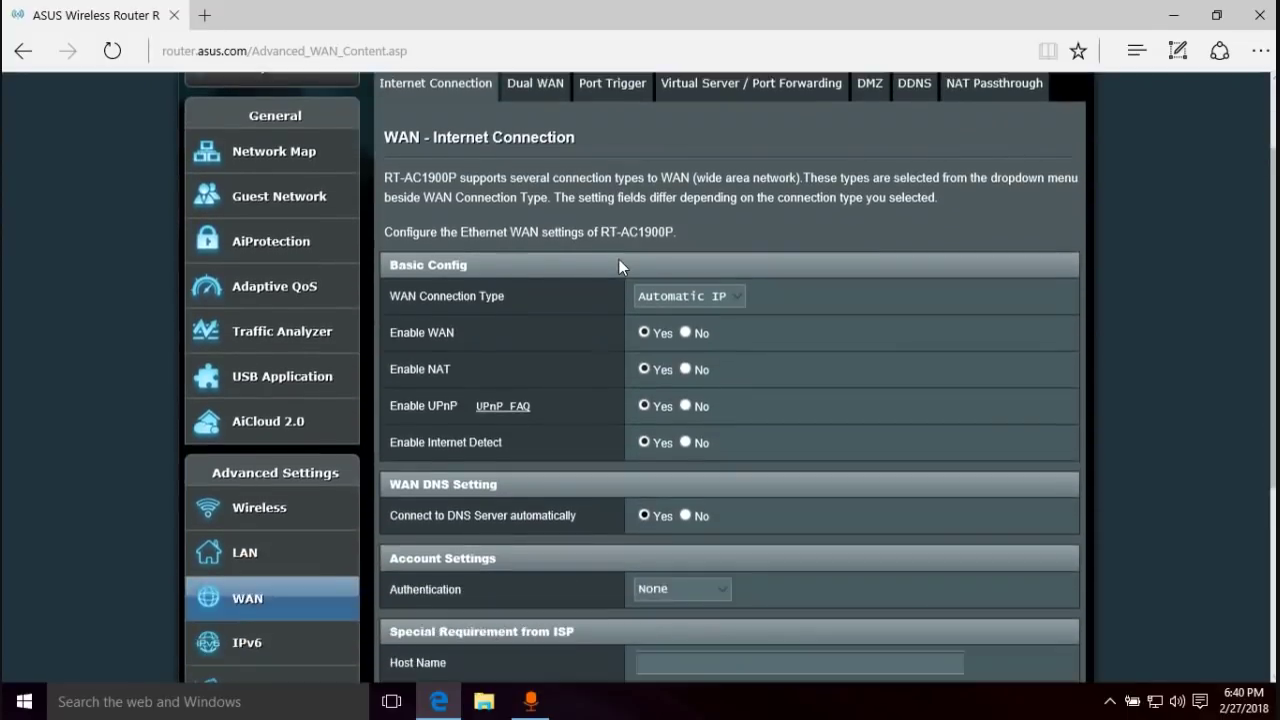
{"action": "left_click_drag", "start_coordinate": [393, 374], "coordinate": [549, 367]}
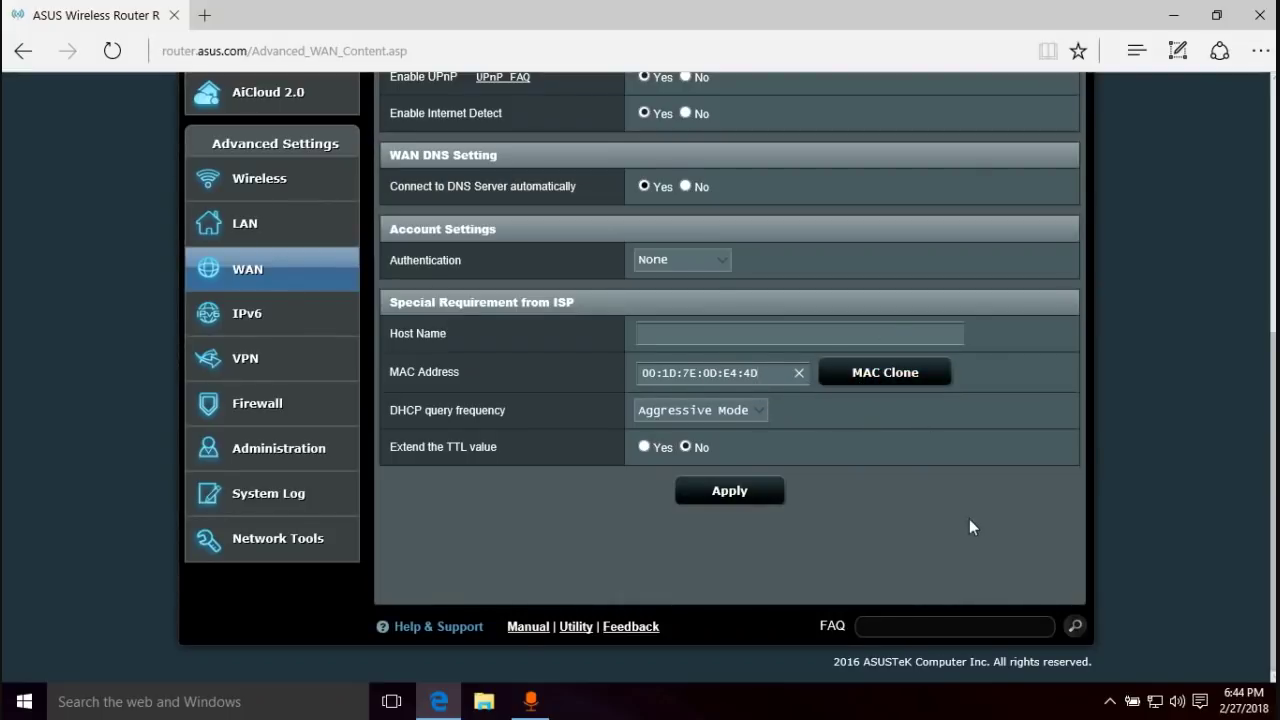
{"action": "left_click", "coordinate": [868, 383]}
{"action": "left_click", "coordinate": [731, 490]}
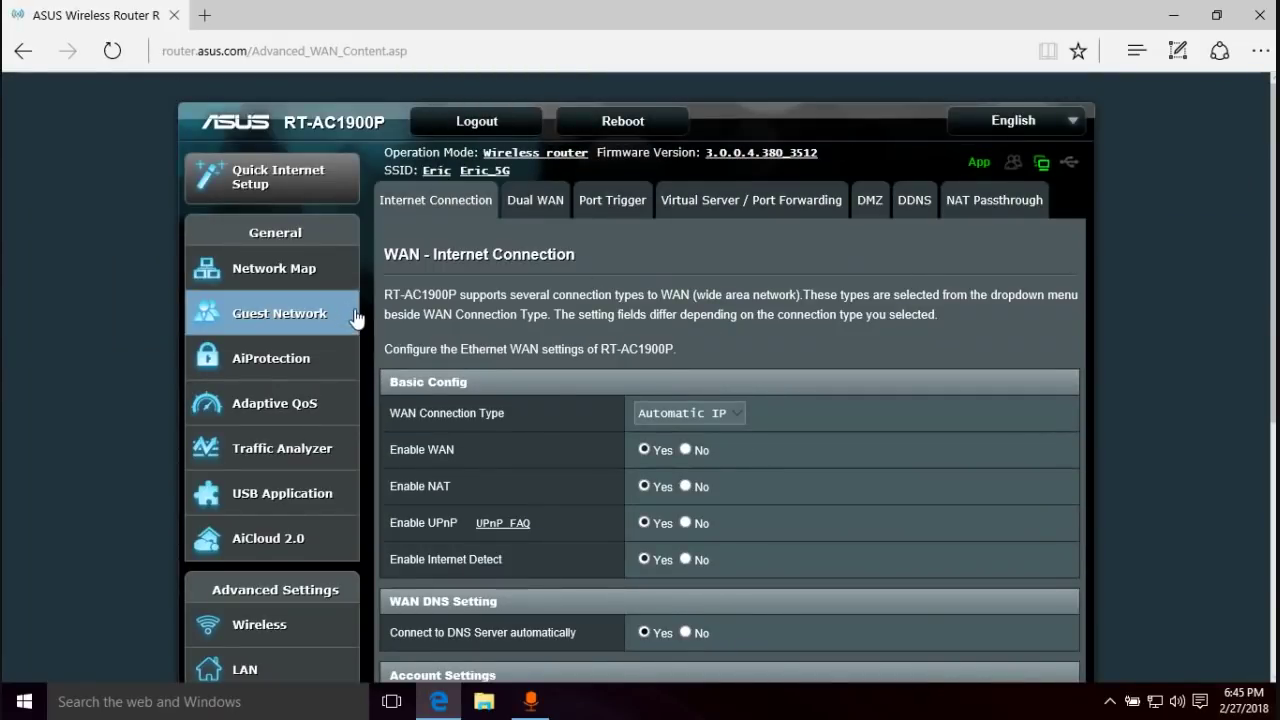
{"action": "left_click", "coordinate": [285, 272]}
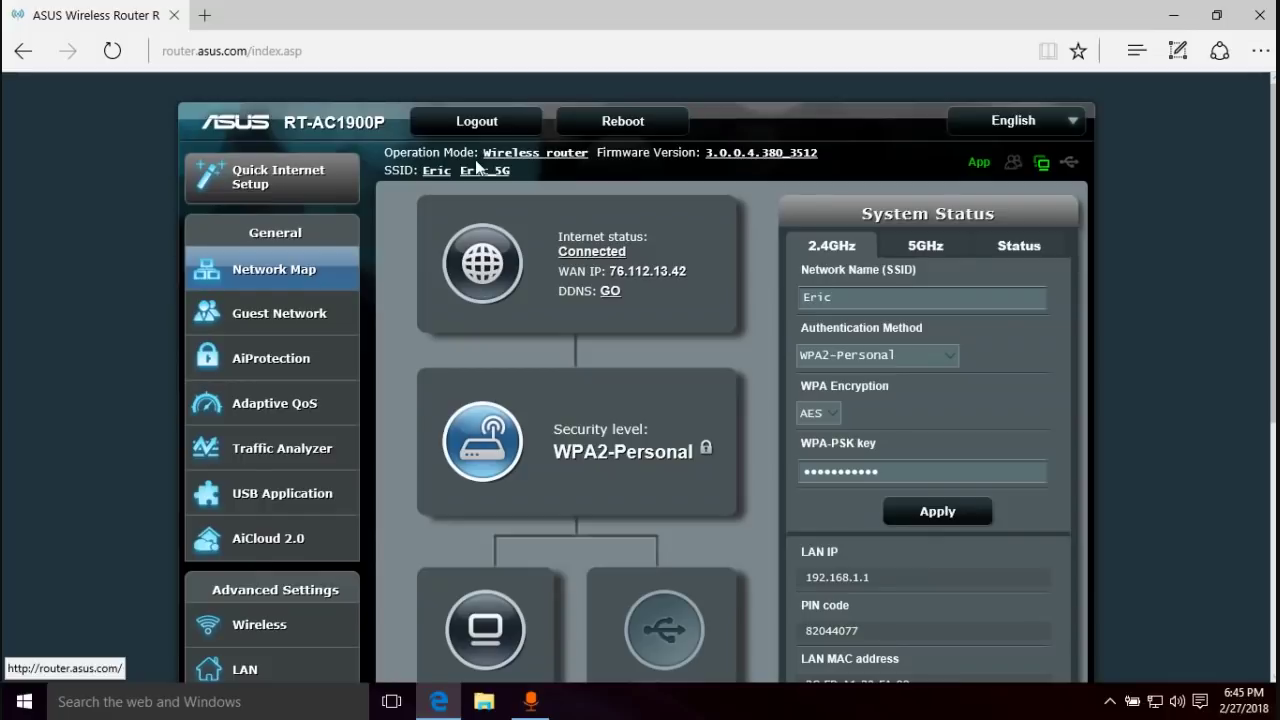
- Load google.com in a new browser tab to confirm internet access, then return to the router page
{"action": "left_click", "coordinate": [199, 16]}
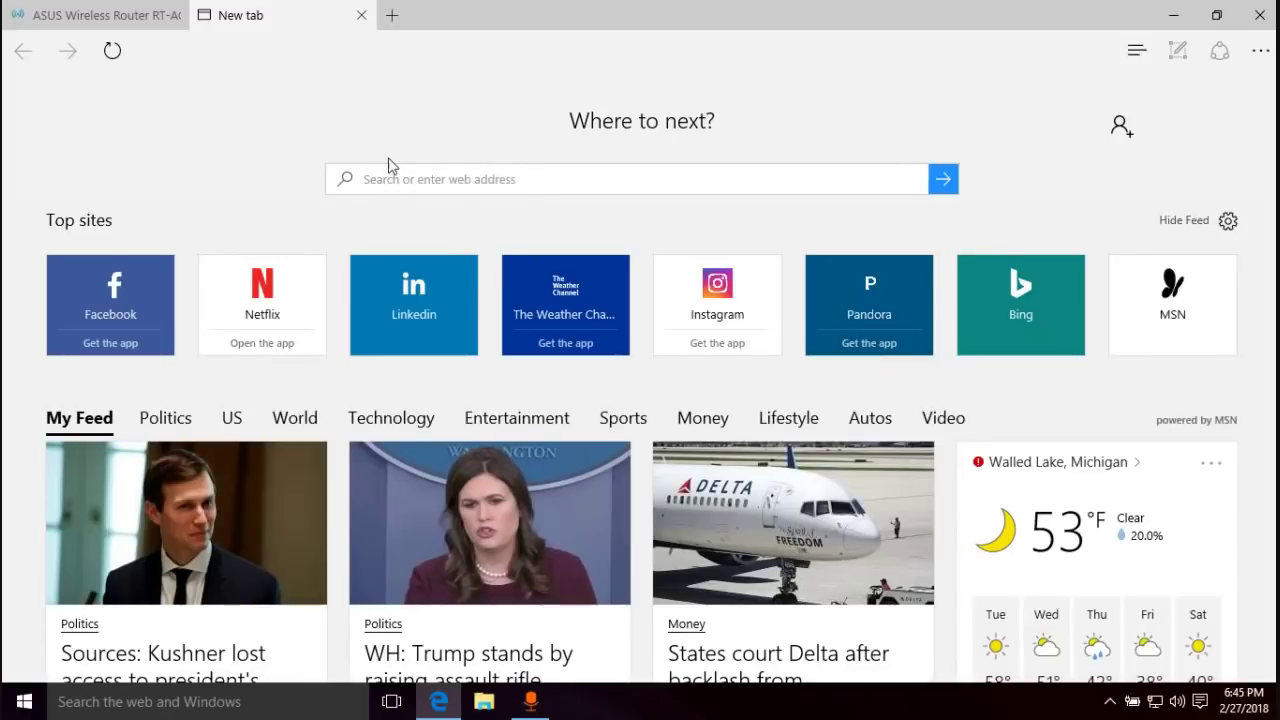
{"action": "left_click", "coordinate": [444, 181]}
{"action": "type", "text": "google.com/?gws_rd=ssl"}
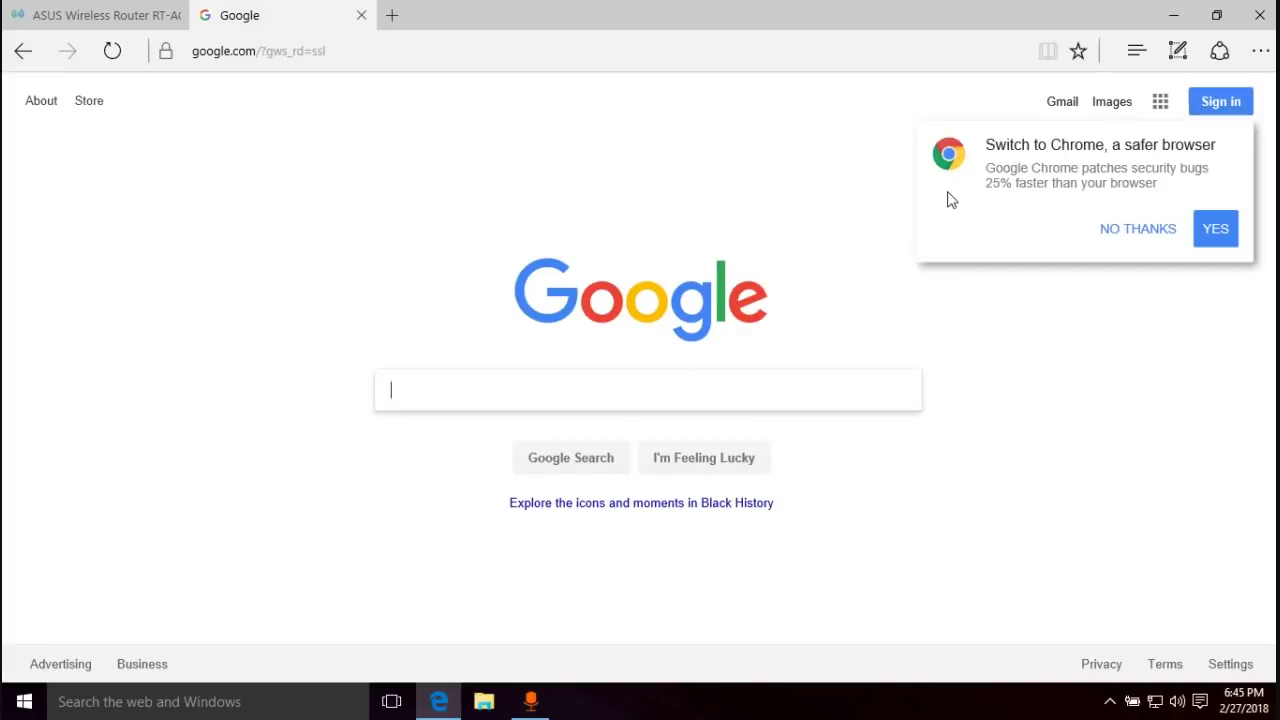
{"action": "left_click", "coordinate": [105, 15]}
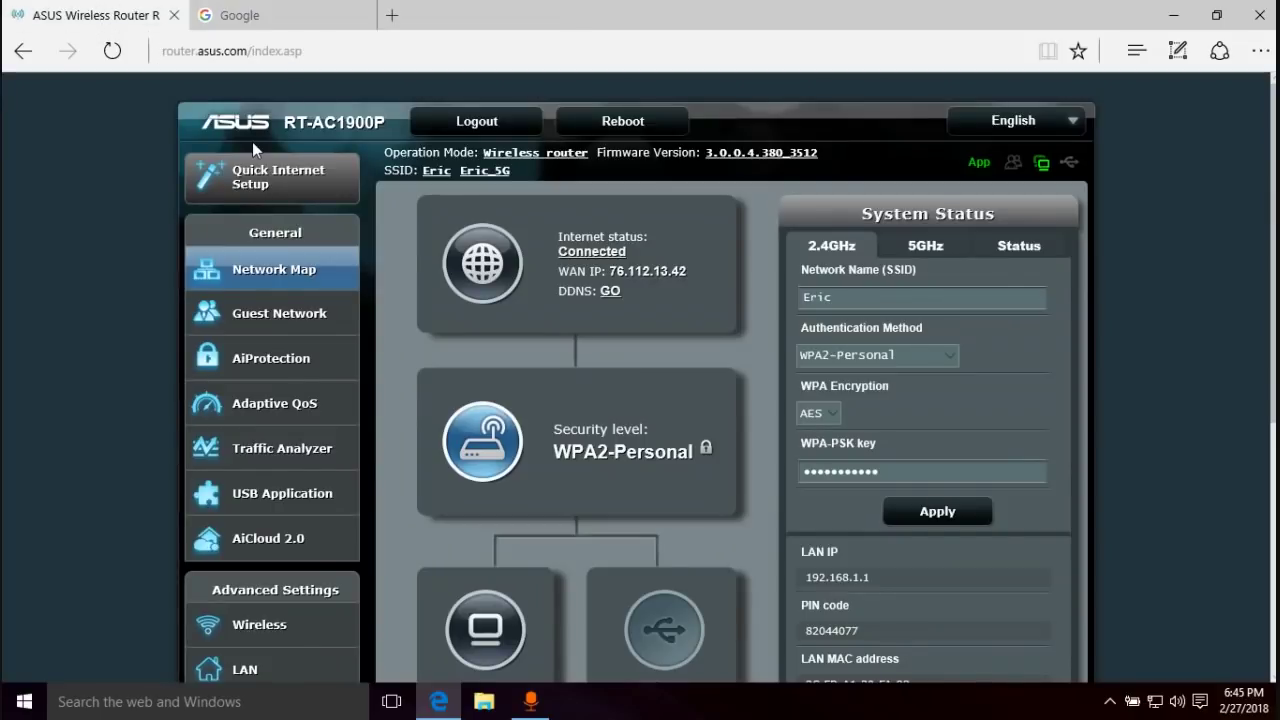
- View the Guest Network settings page
{"action": "scroll", "coordinate": [721, 218], "scroll_direction": "down", "scroll_amount": 3}
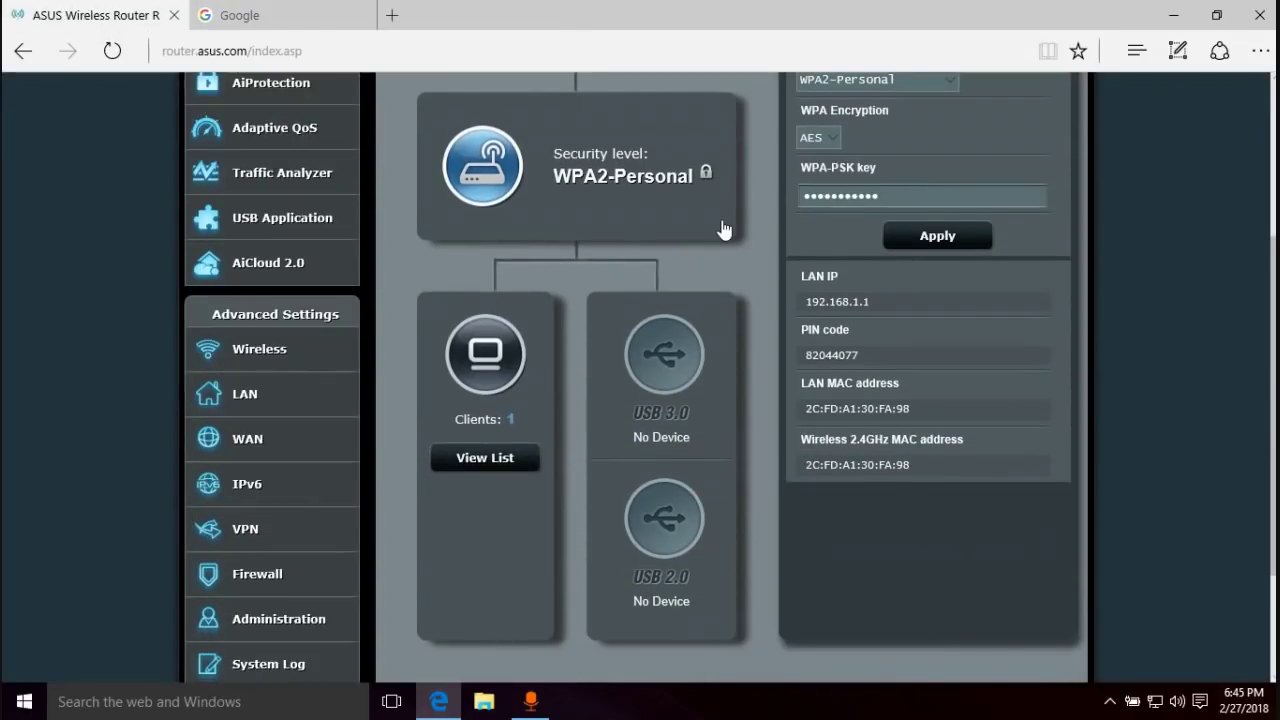
{"action": "scroll", "coordinate": [724, 230], "scroll_direction": "up", "scroll_amount": 3}
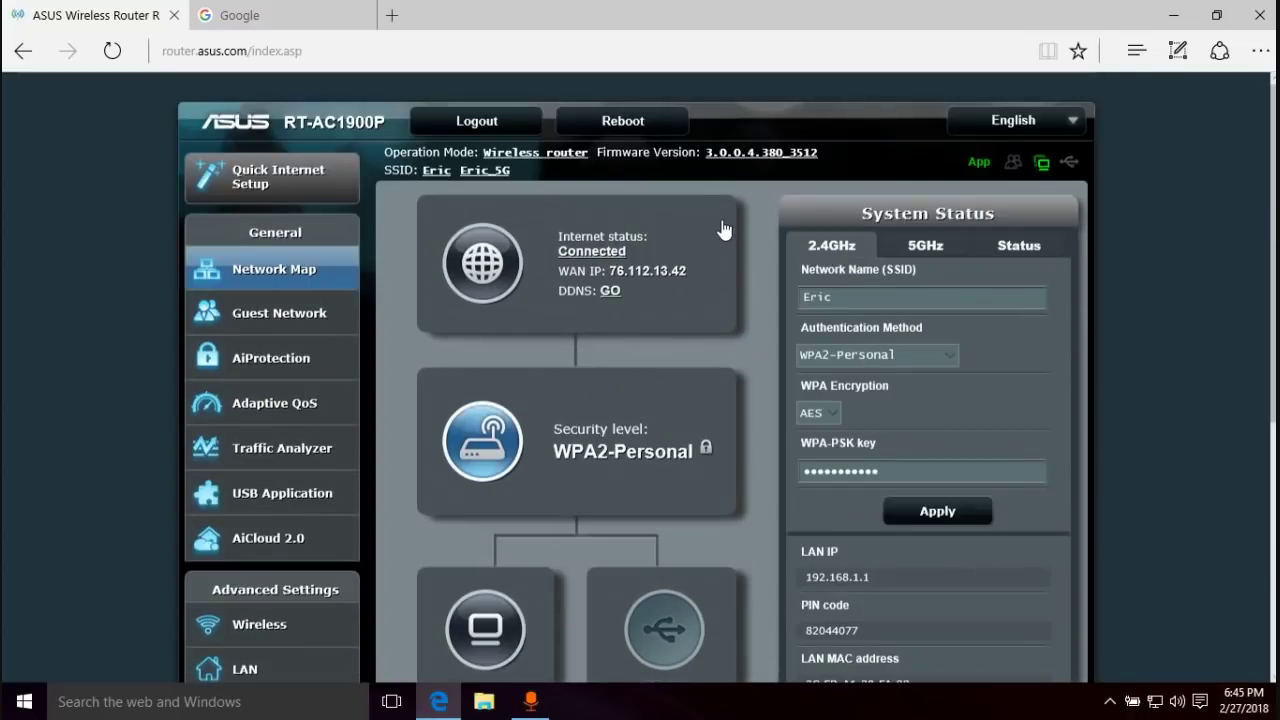
{"action": "scroll", "coordinate": [723, 229], "scroll_direction": "down", "scroll_amount": 5}
{"action": "scroll", "coordinate": [723, 229], "scroll_direction": "up", "scroll_amount": 5}
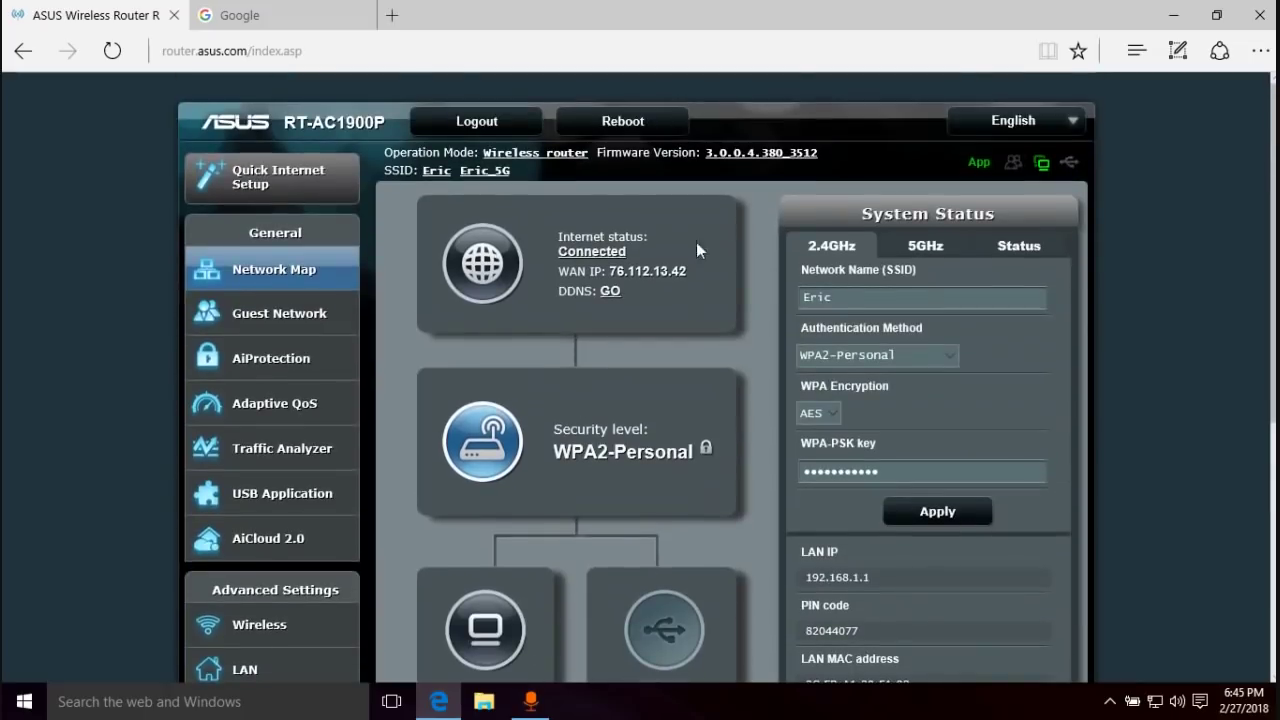
{"action": "left_click", "coordinate": [276, 316]}
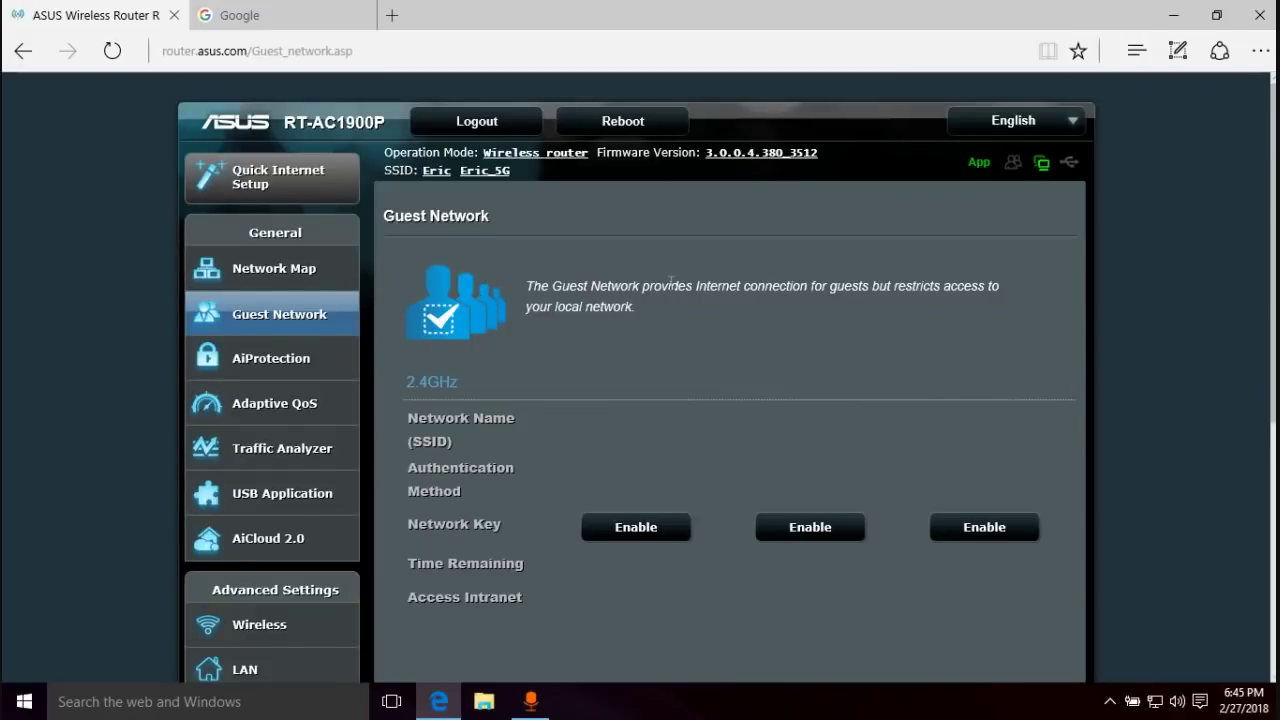
{"action": "scroll", "coordinate": [565, 328], "scroll_direction": "down", "scroll_amount": 3}
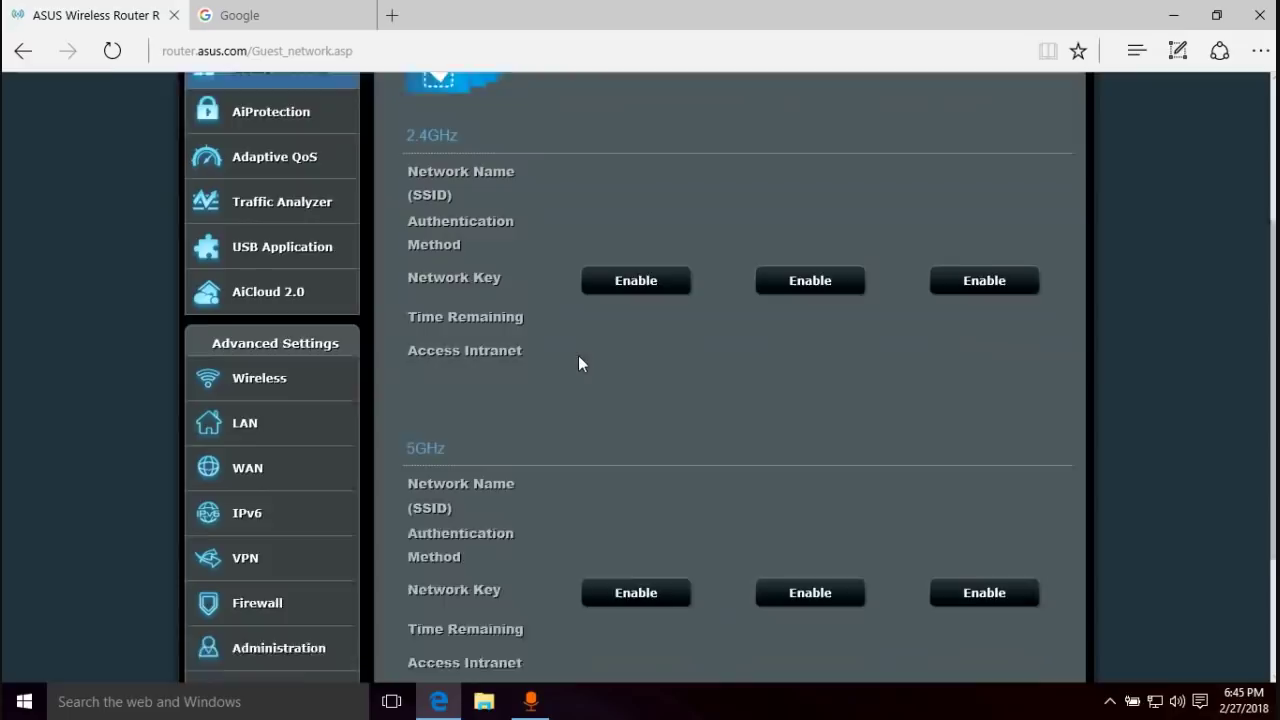
{"action": "left_click_drag", "start_coordinate": [1274, 328], "coordinate": [1270, 190]}
- Browse the AiProtection security page and the Adaptive QoS bandwidth monitor
{"action": "left_click", "coordinate": [258, 230]}
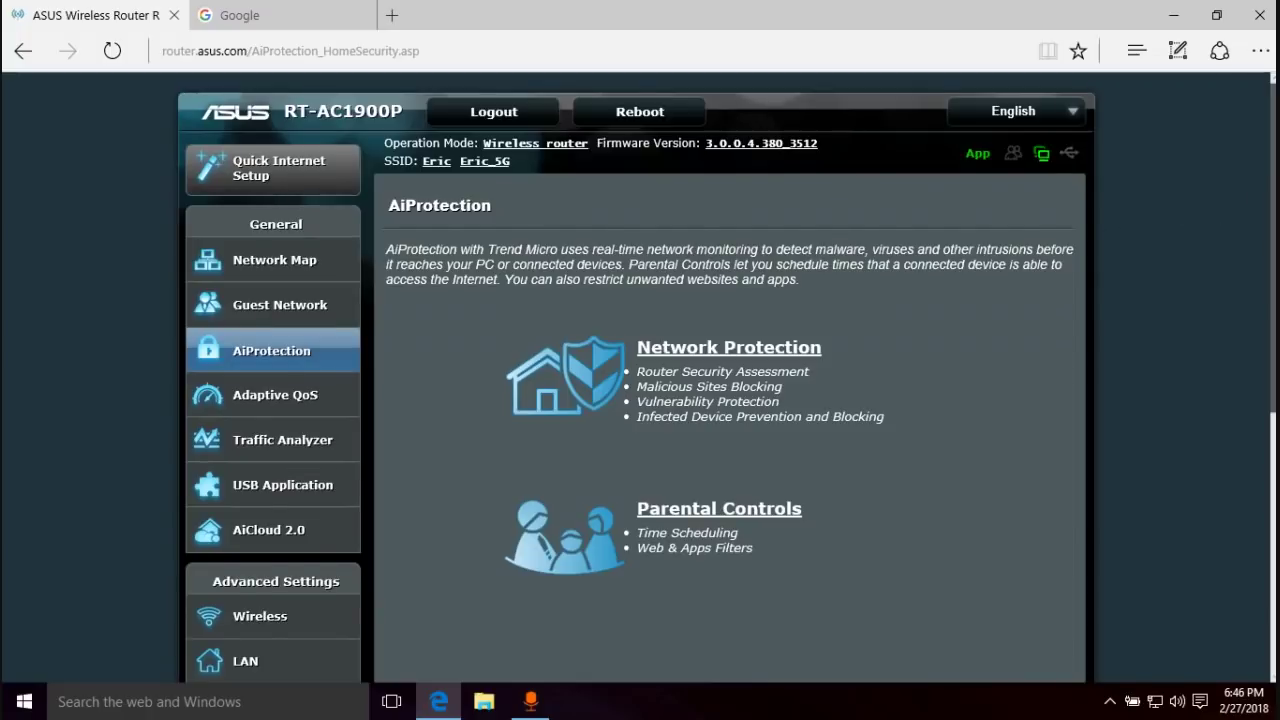
{"action": "left_click_drag", "start_coordinate": [1272, 150], "coordinate": [1272, 207]}
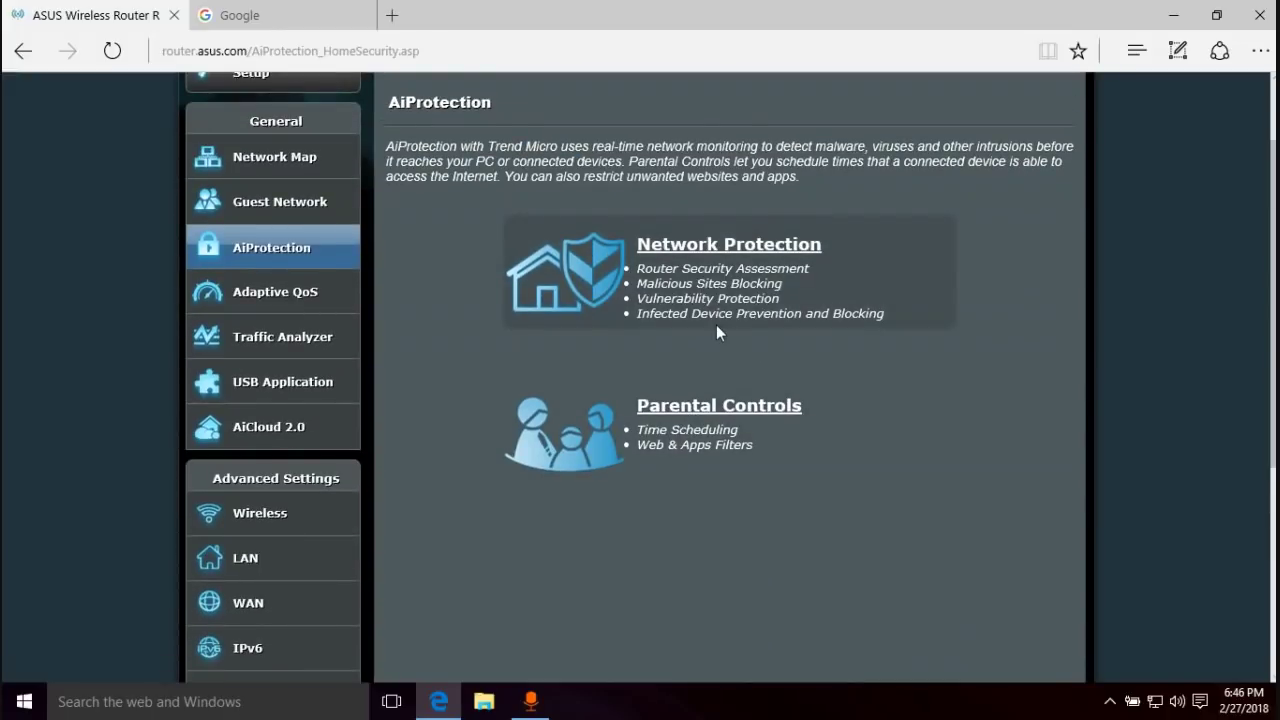
{"action": "left_click", "coordinate": [255, 300]}
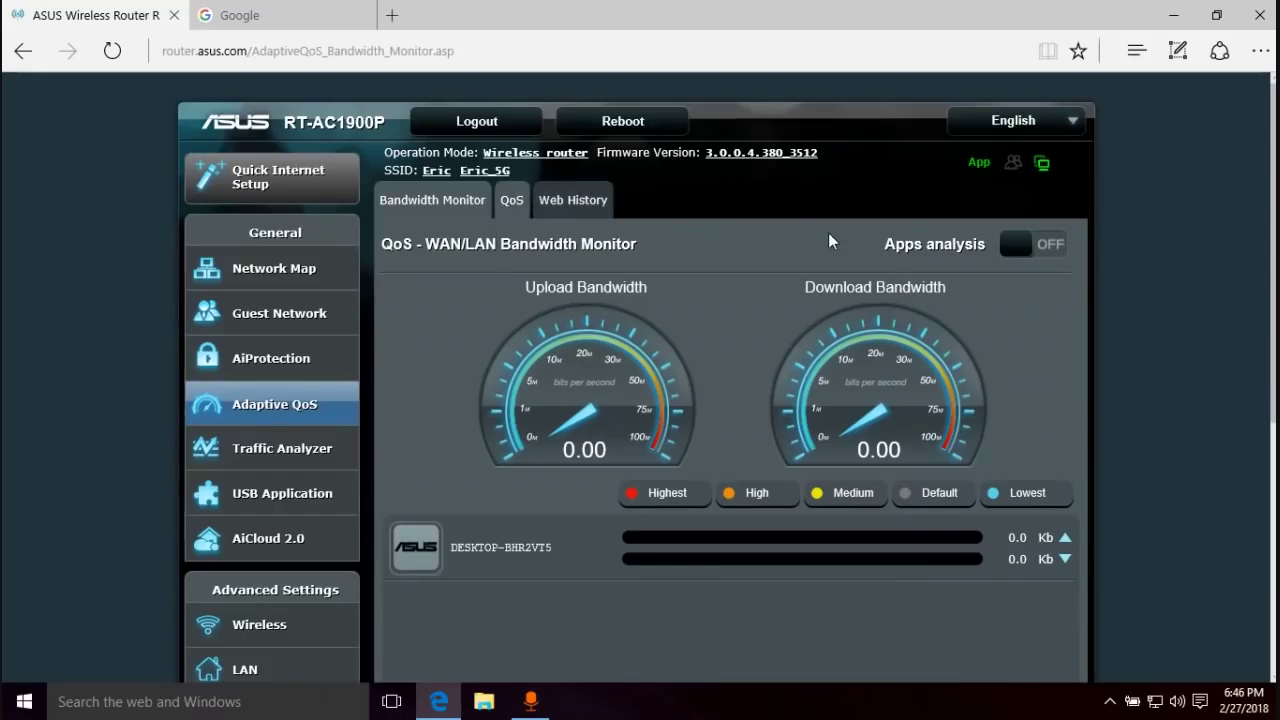
{"action": "scroll", "coordinate": [1264, 237], "scroll_direction": "down", "scroll_amount": 1}
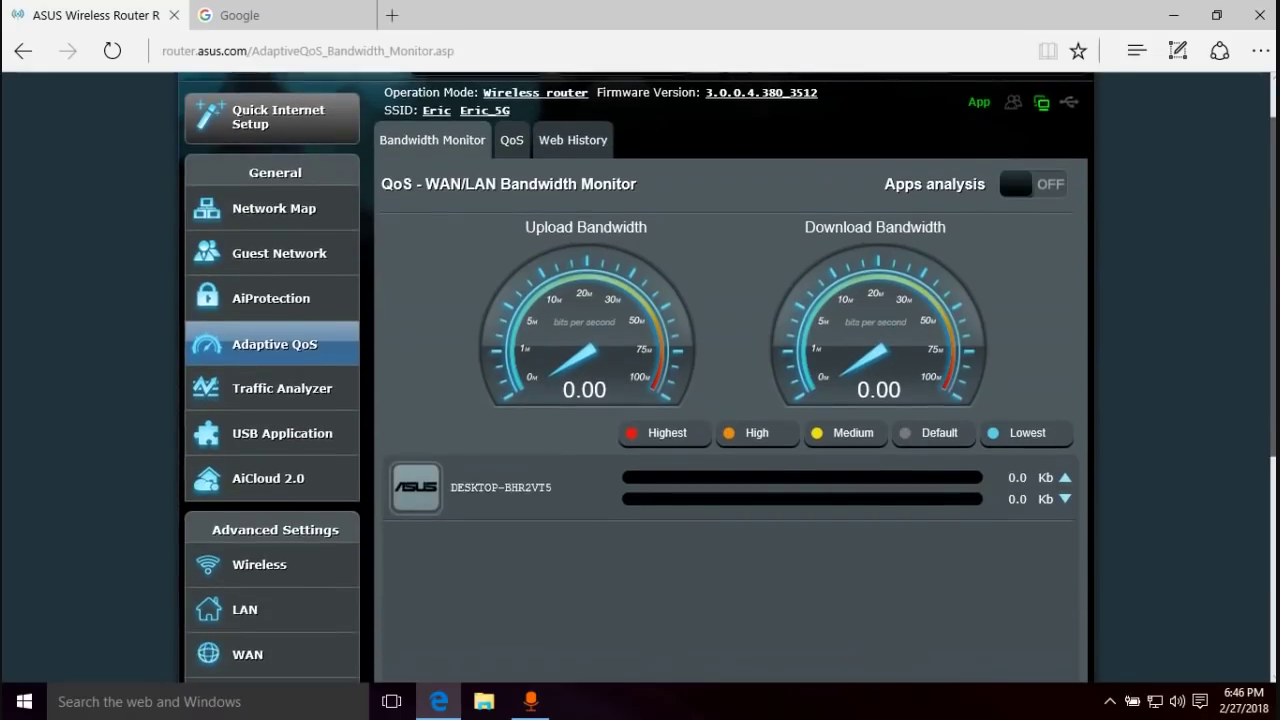
{"action": "scroll", "coordinate": [1264, 237], "scroll_direction": "down", "scroll_amount": 1}
{"action": "scroll", "coordinate": [1264, 237], "scroll_direction": "up", "scroll_amount": 2}
{"action": "scroll", "coordinate": [1264, 237], "scroll_direction": "down", "scroll_amount": 1}
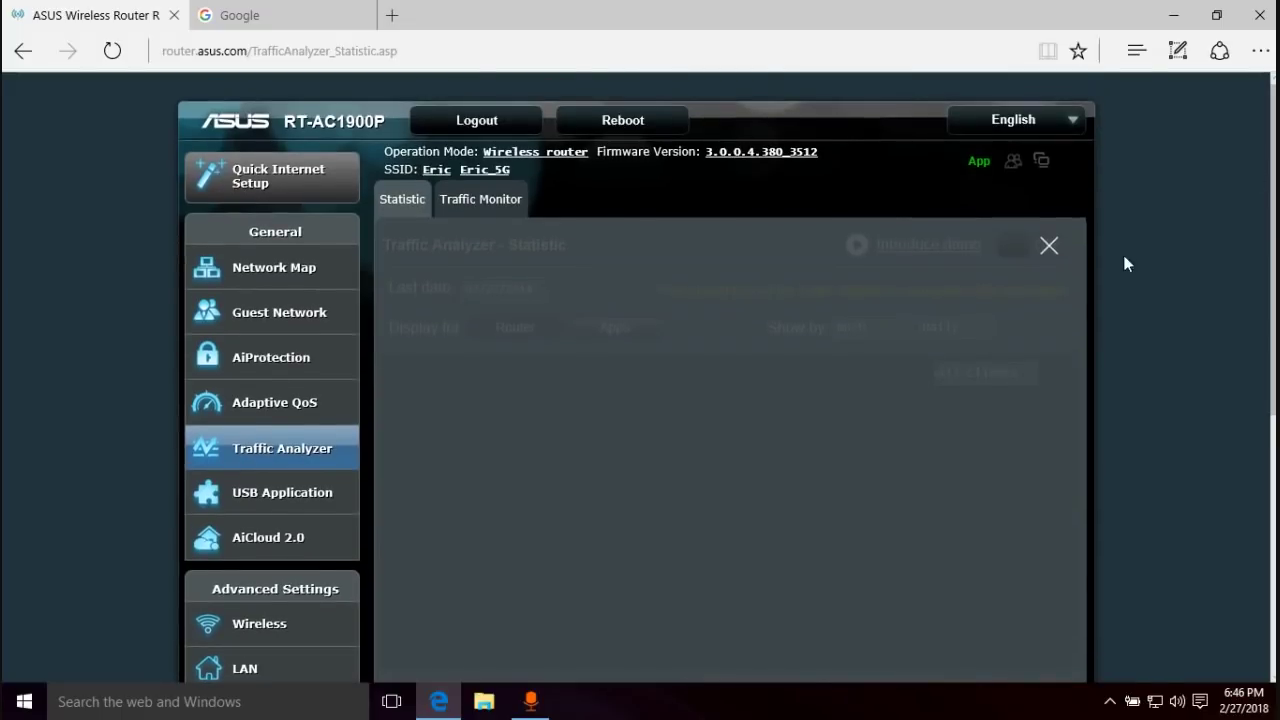
- Dismiss the Traffic Analyzer introduction demo and view the live Traffic Monitor
{"action": "scroll", "coordinate": [937, 324], "scroll_direction": "down", "scroll_amount": 5}
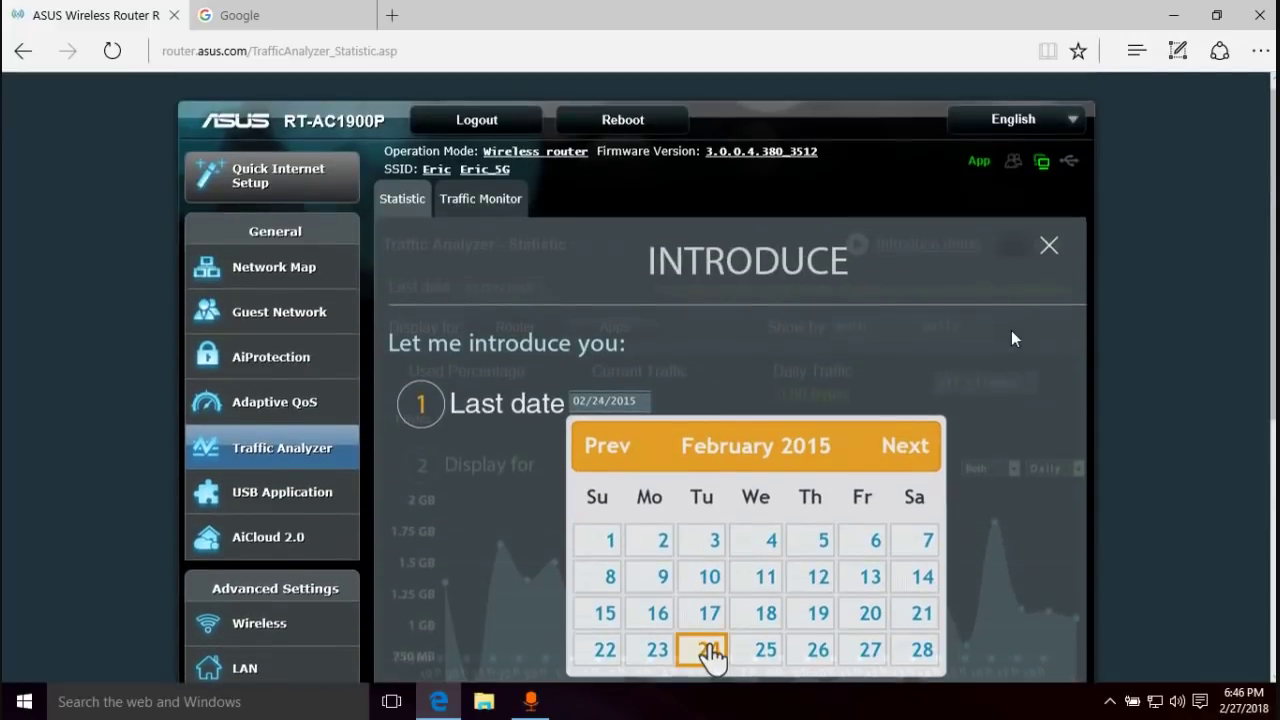
{"action": "left_click", "coordinate": [1048, 245]}
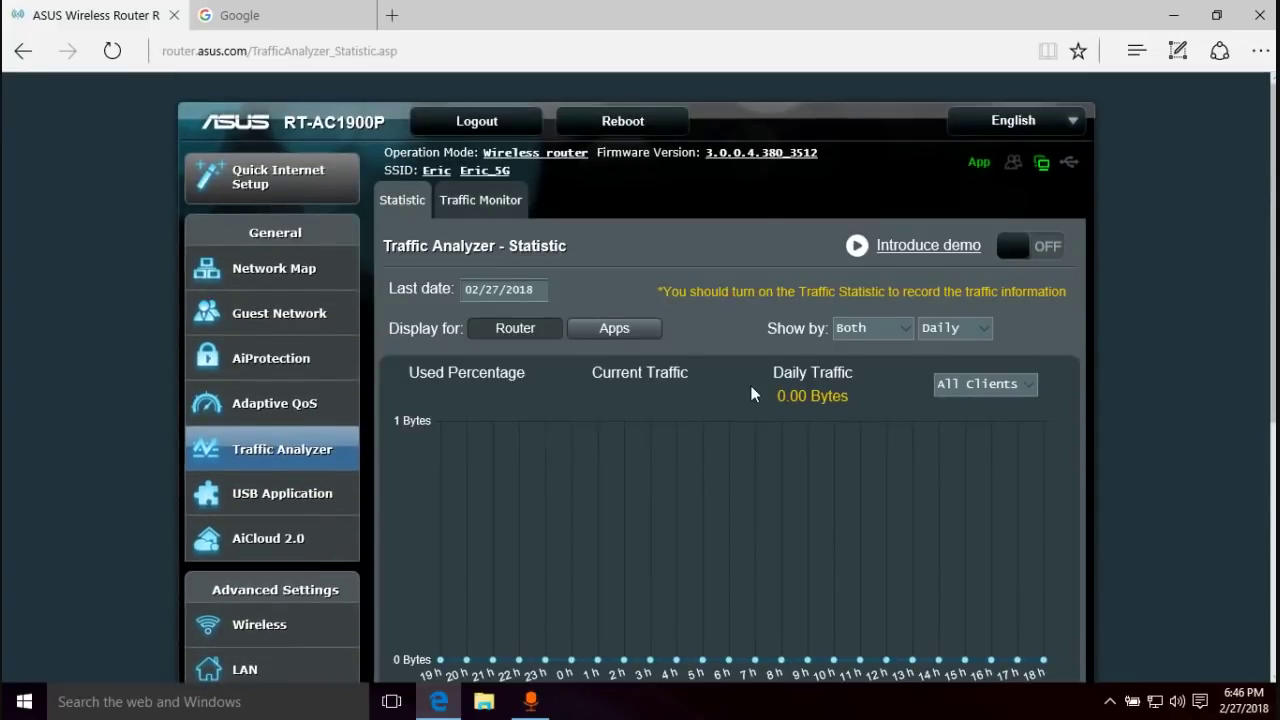
{"action": "scroll", "coordinate": [665, 392], "scroll_direction": "down", "scroll_amount": 1}
{"action": "scroll", "coordinate": [757, 408], "scroll_direction": "down", "scroll_amount": 4}
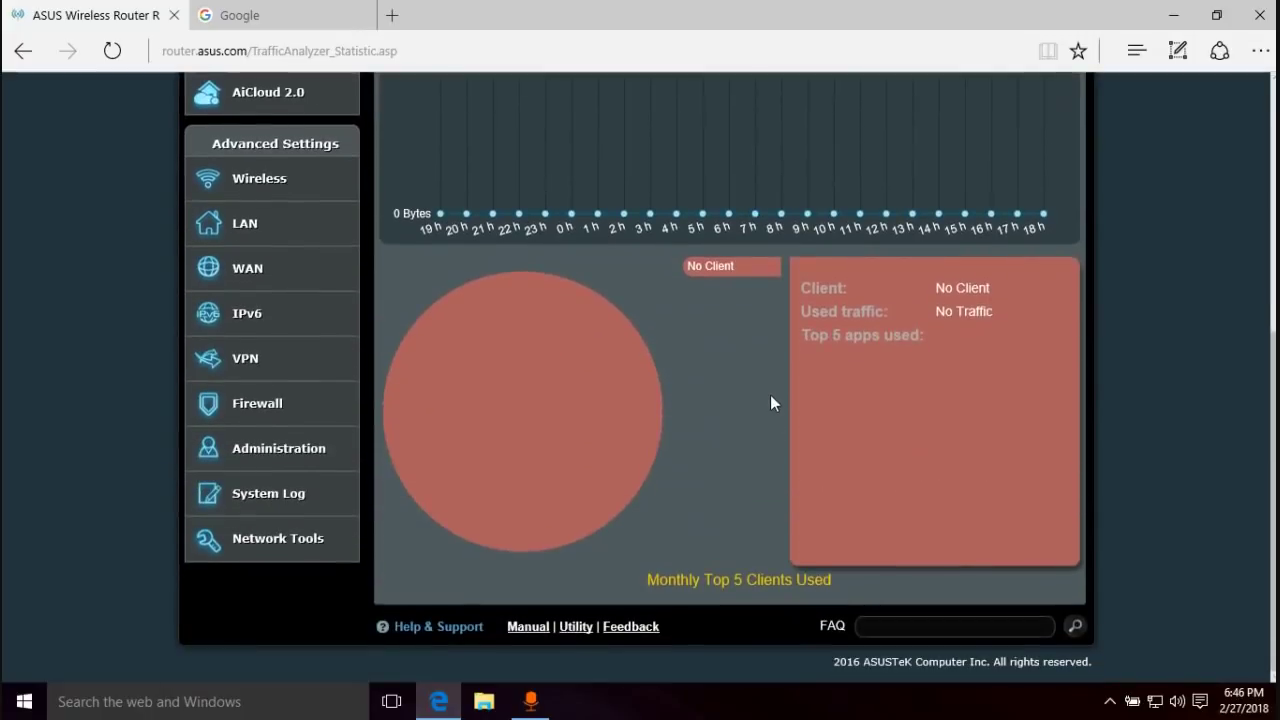
{"action": "scroll", "coordinate": [770, 395], "scroll_direction": "up", "scroll_amount": 6}
{"action": "left_click", "coordinate": [500, 205]}
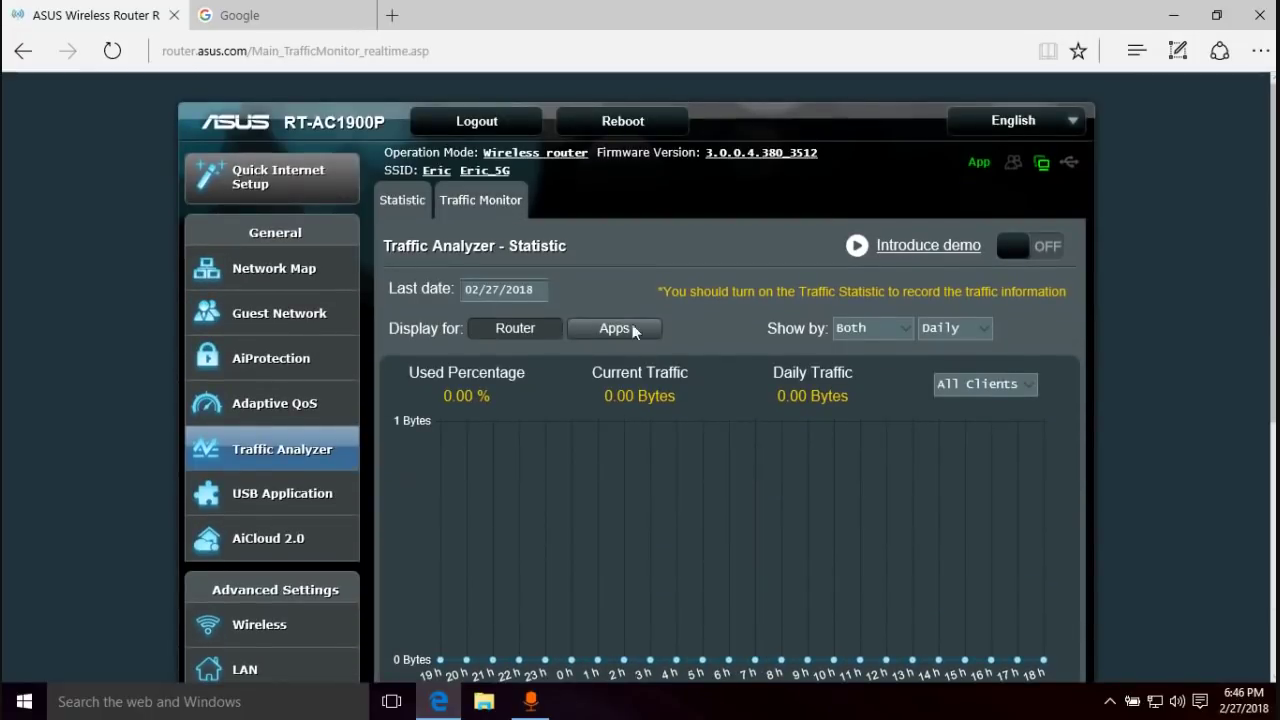
{"action": "scroll", "coordinate": [631, 297], "scroll_direction": "down", "scroll_amount": 5}
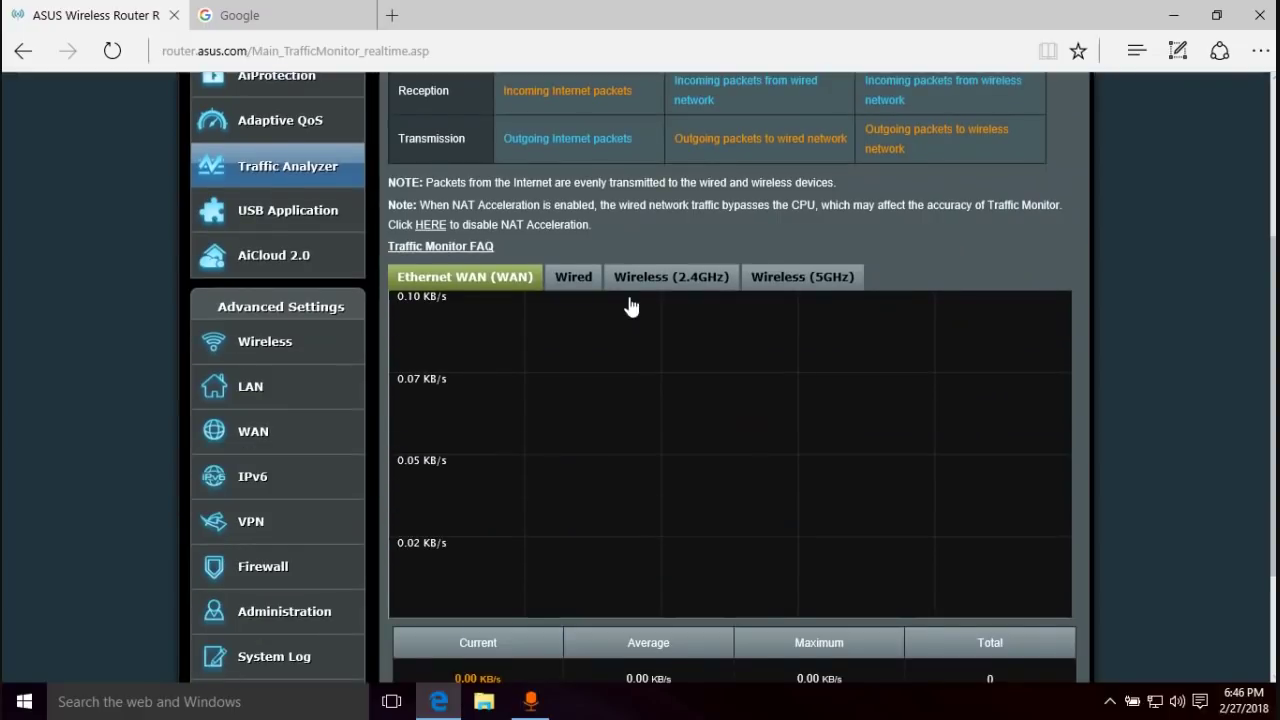
{"action": "scroll", "coordinate": [344, 258], "scroll_direction": "up", "scroll_amount": 2}
- Visit the USB Application, AiCloud 2.0 and Wireless General settings pages
{"action": "left_click", "coordinate": [300, 231]}
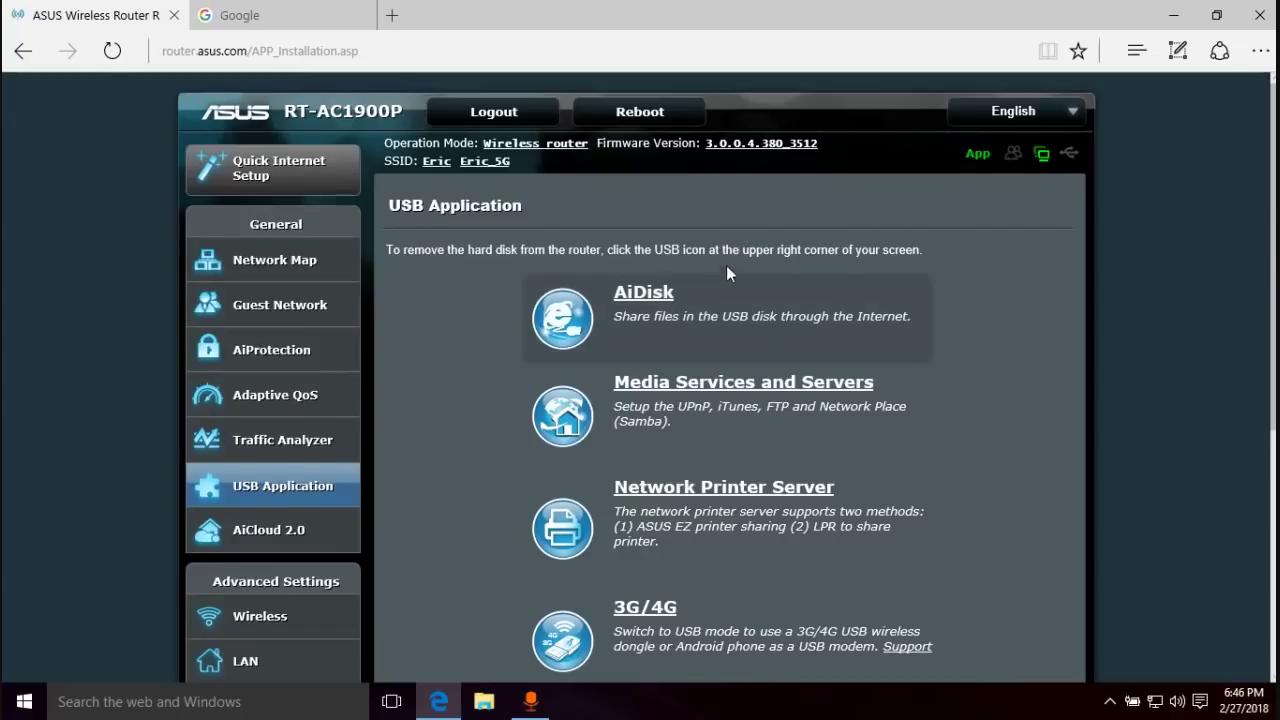
{"action": "scroll", "coordinate": [726, 268], "scroll_direction": "down", "scroll_amount": 4}
{"action": "scroll", "coordinate": [831, 376], "scroll_direction": "up", "scroll_amount": 3}
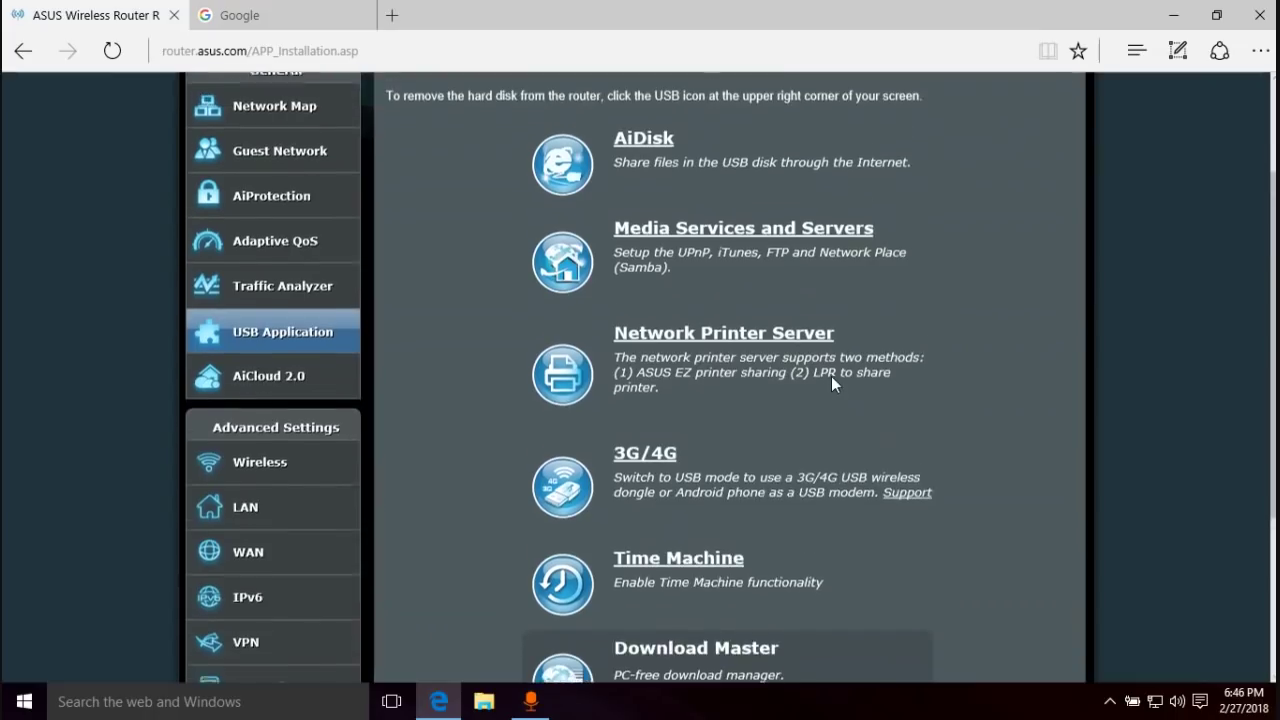
{"action": "left_click", "coordinate": [253, 380]}
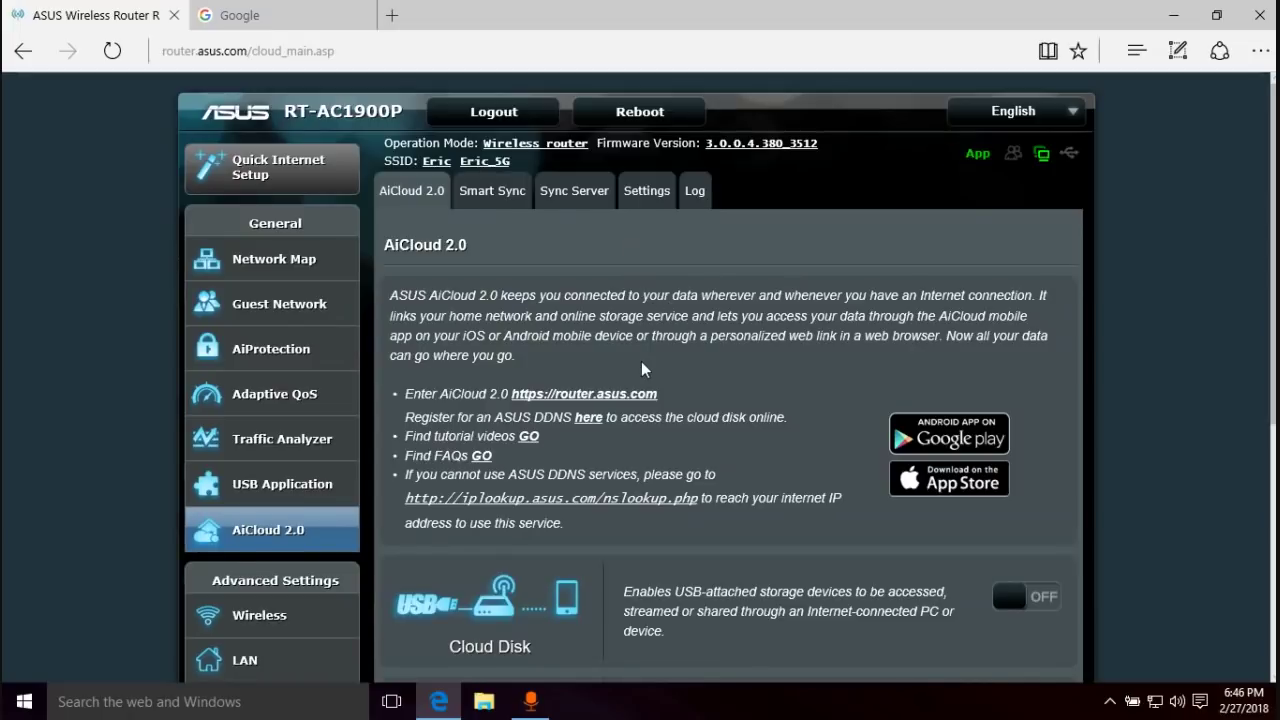
{"action": "scroll", "coordinate": [780, 403], "scroll_direction": "down", "scroll_amount": 1}
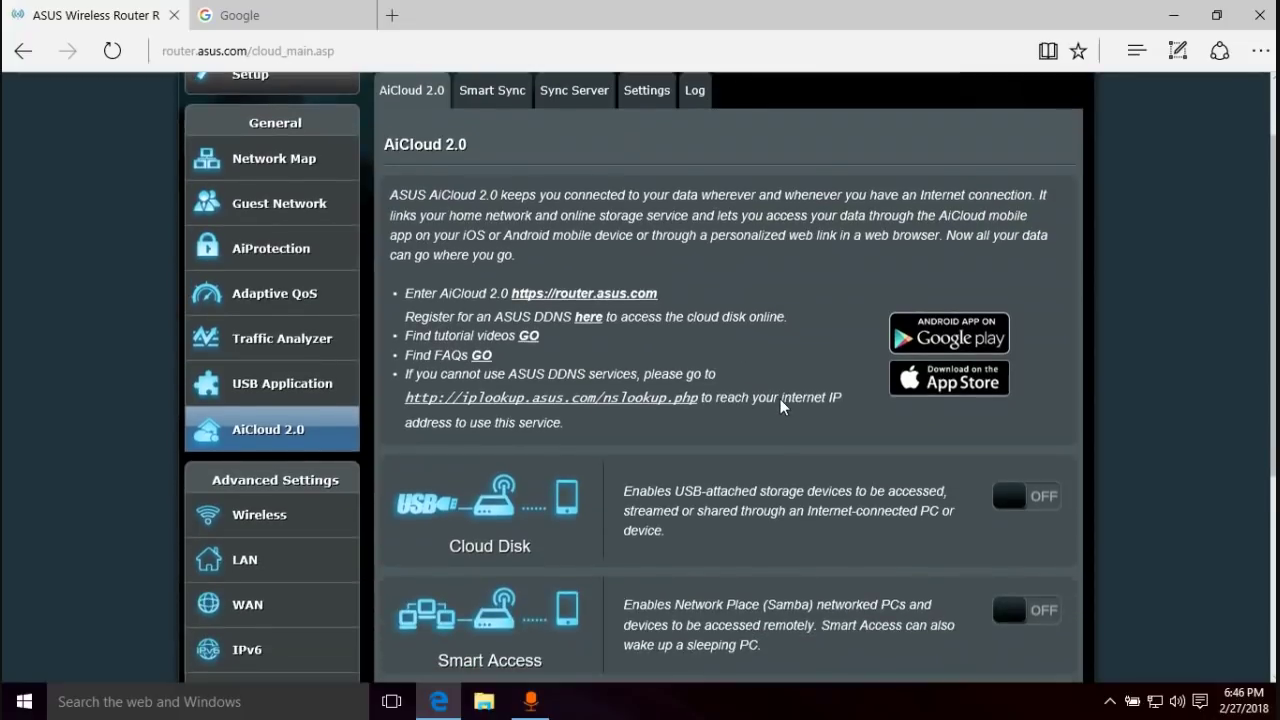
{"action": "scroll", "coordinate": [780, 403], "scroll_direction": "down", "scroll_amount": 2}
{"action": "scroll", "coordinate": [600, 420], "scroll_direction": "up", "scroll_amount": 1}
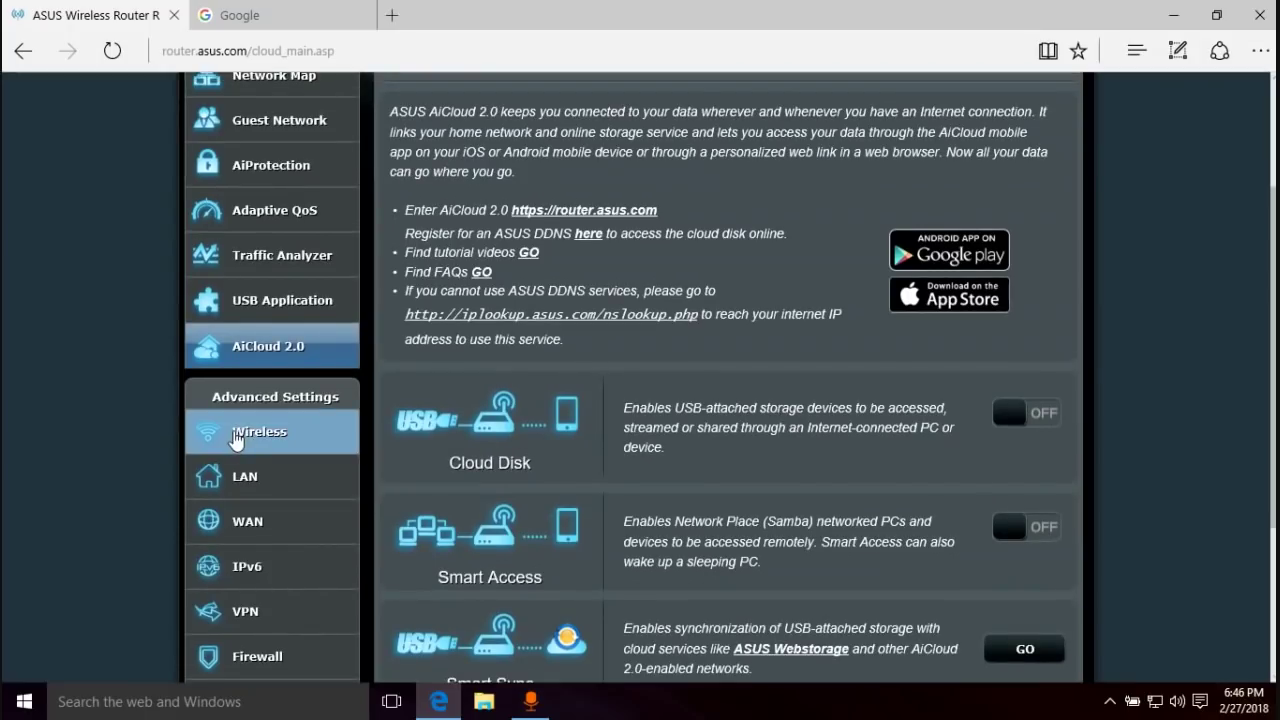
{"action": "left_click", "coordinate": [237, 432]}
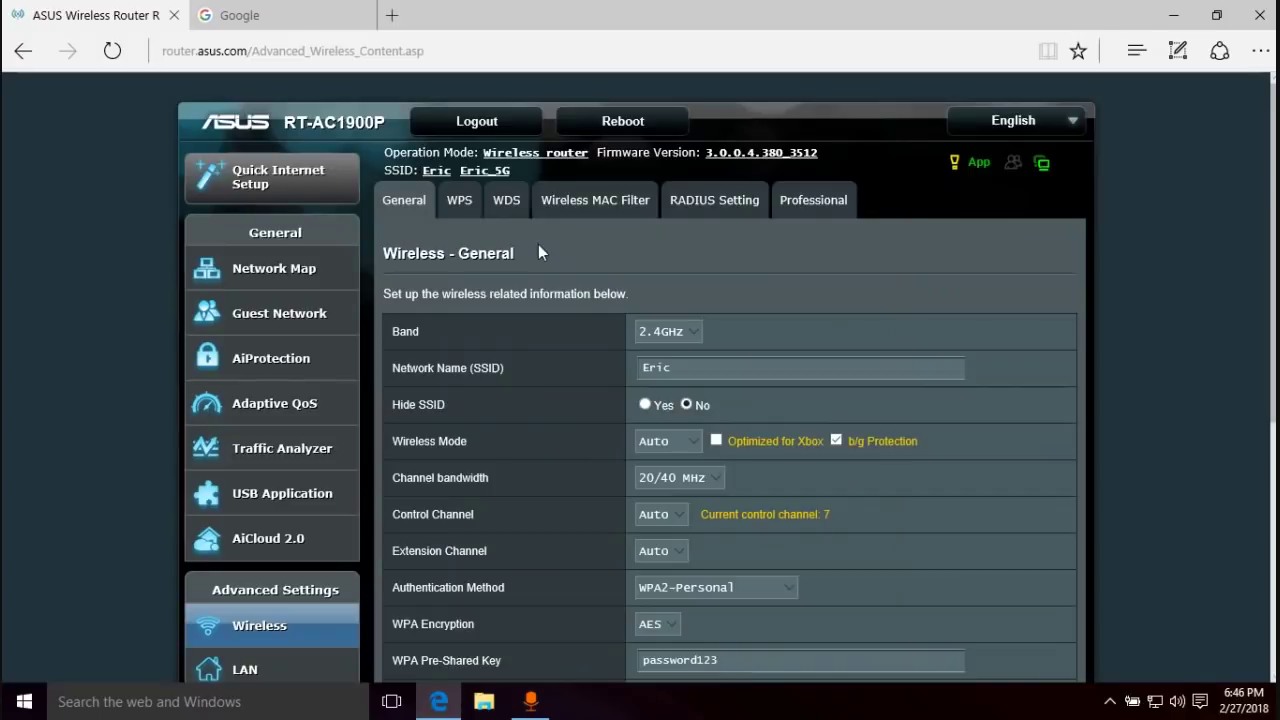
- Review the wireless general settings, switch the Band to 5GHz, then go to LAN IP
{"action": "scroll", "coordinate": [538, 251], "scroll_direction": "down", "scroll_amount": 1}
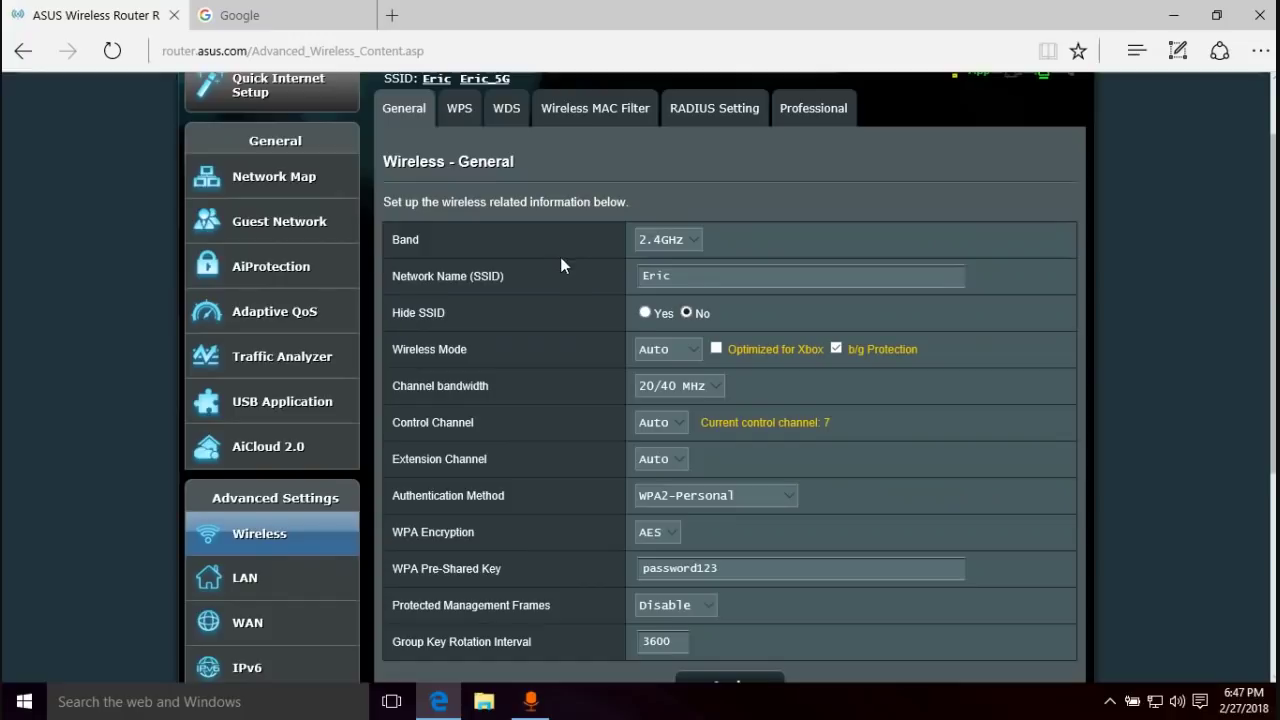
{"action": "scroll", "coordinate": [447, 325], "scroll_direction": "down", "scroll_amount": 3}
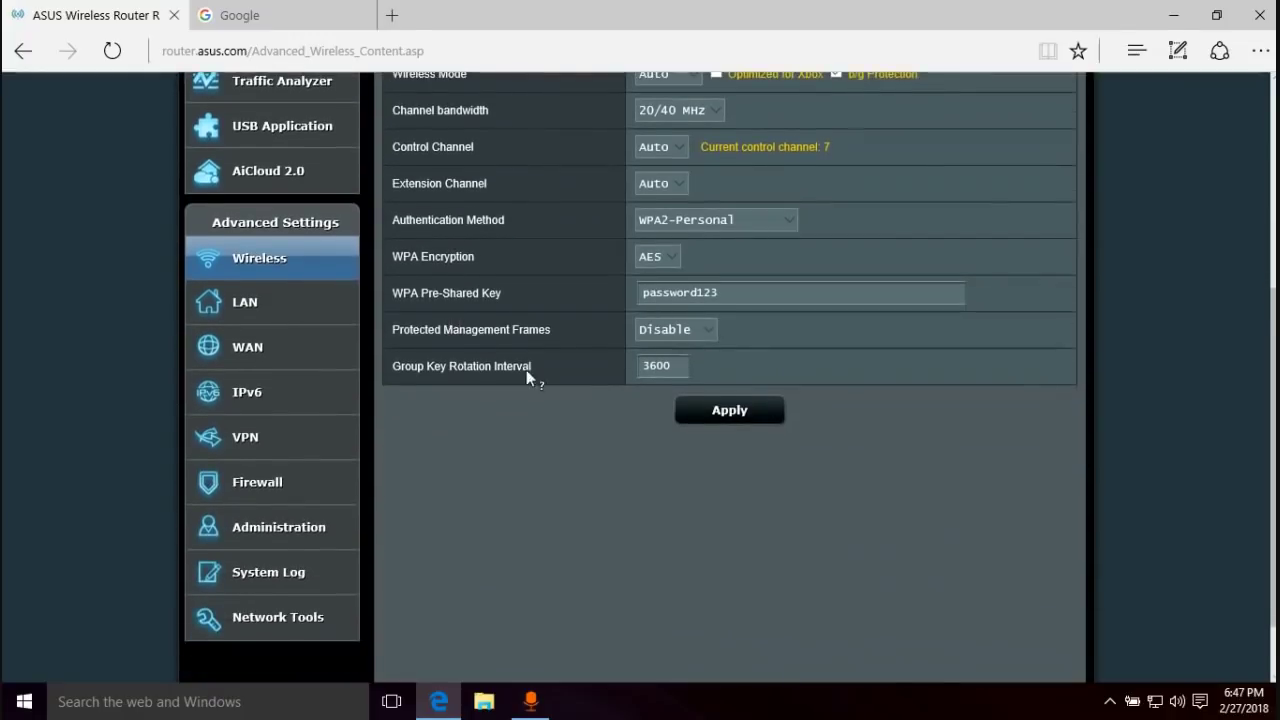
{"action": "scroll", "coordinate": [526, 370], "scroll_direction": "up", "scroll_amount": 3}
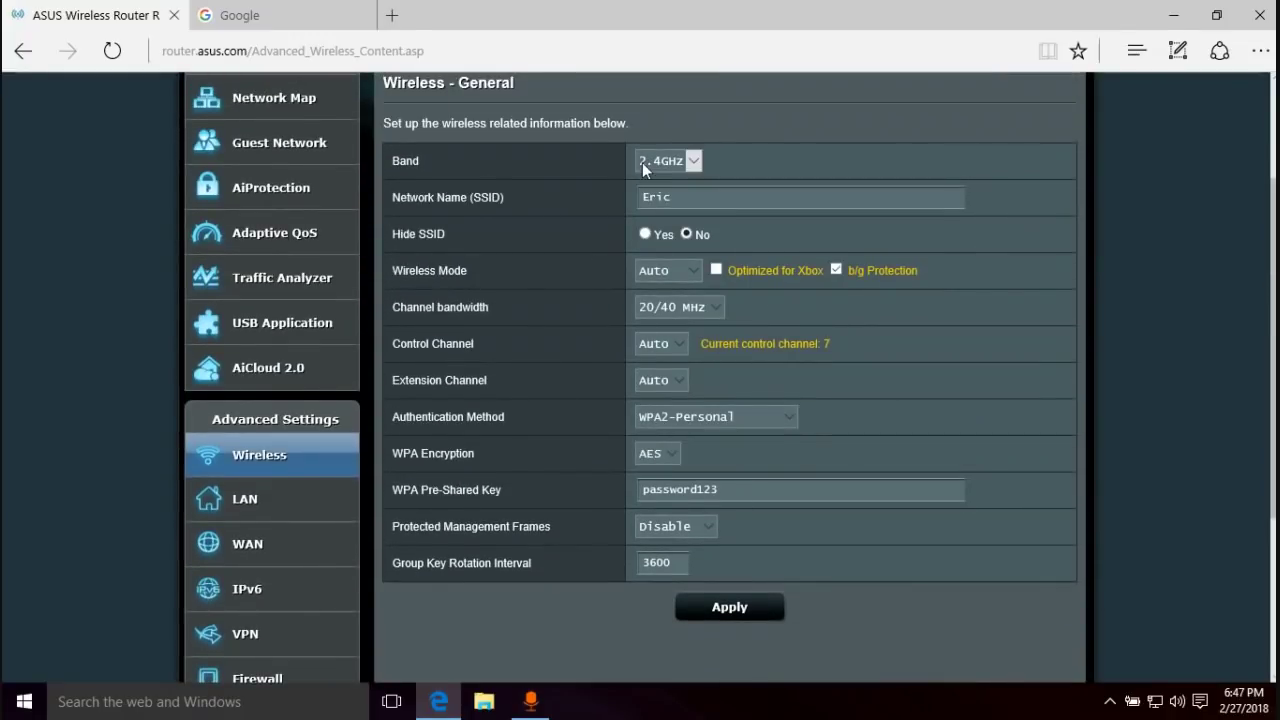
{"action": "scroll", "coordinate": [735, 150], "scroll_direction": "up", "scroll_amount": 2}
{"action": "left_click", "coordinate": [663, 253]}
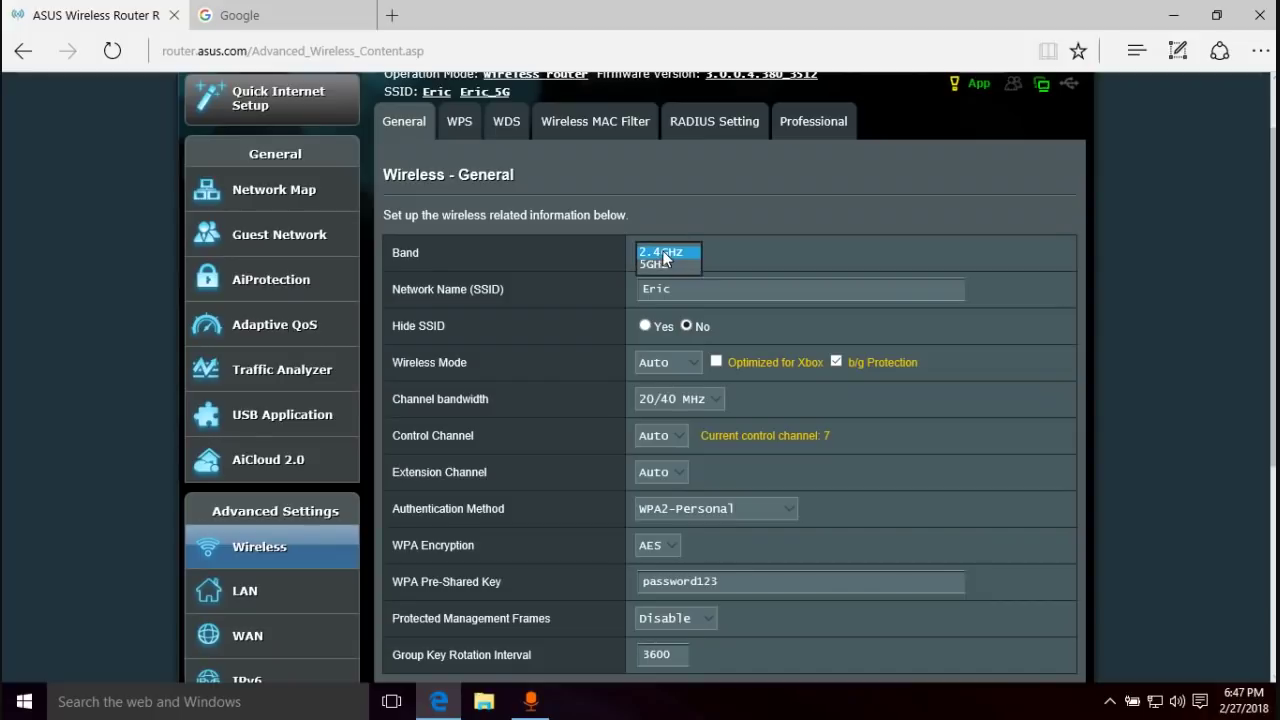
{"action": "left_click", "coordinate": [658, 264]}
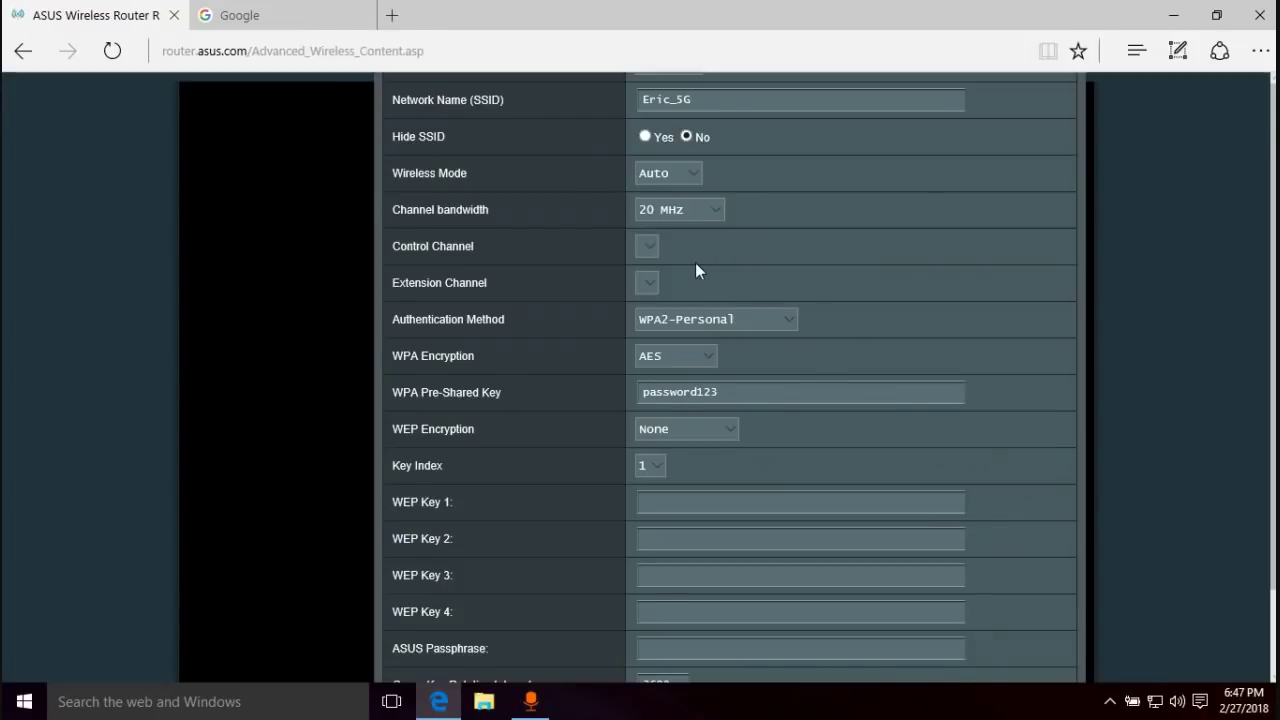
{"action": "scroll", "coordinate": [716, 339], "scroll_direction": "down", "scroll_amount": 5}
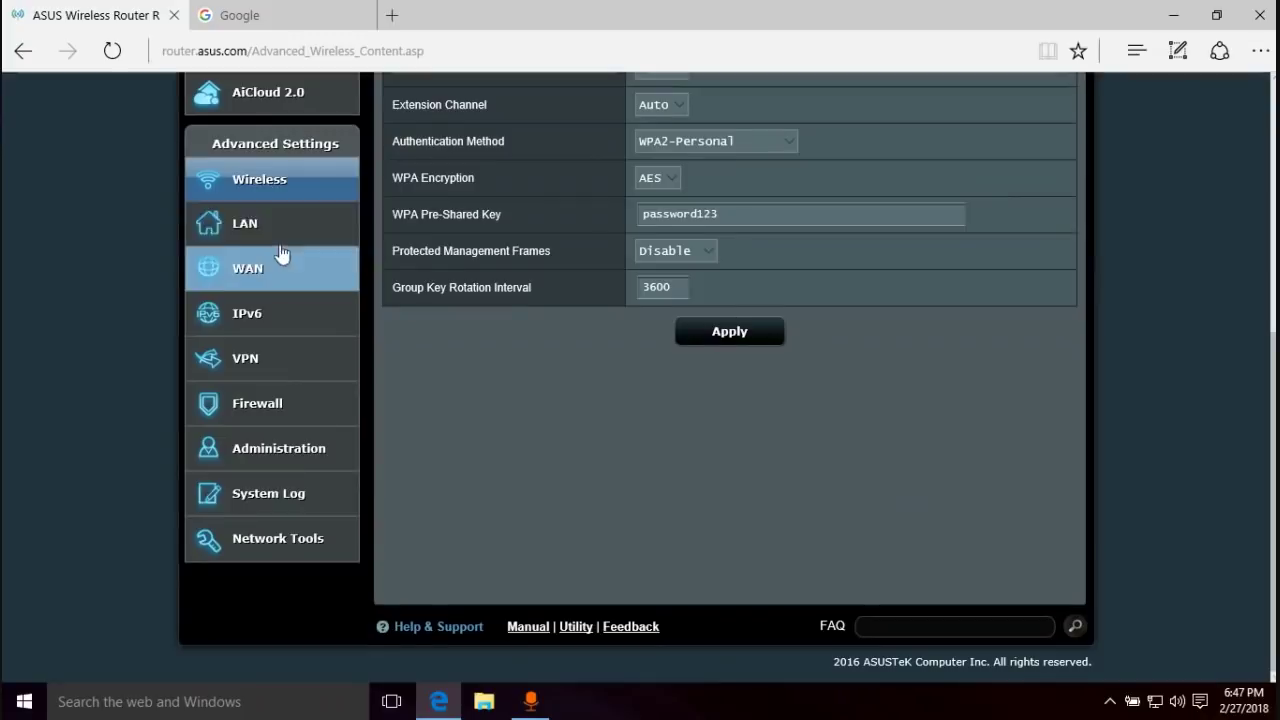
{"action": "left_click", "coordinate": [266, 228]}
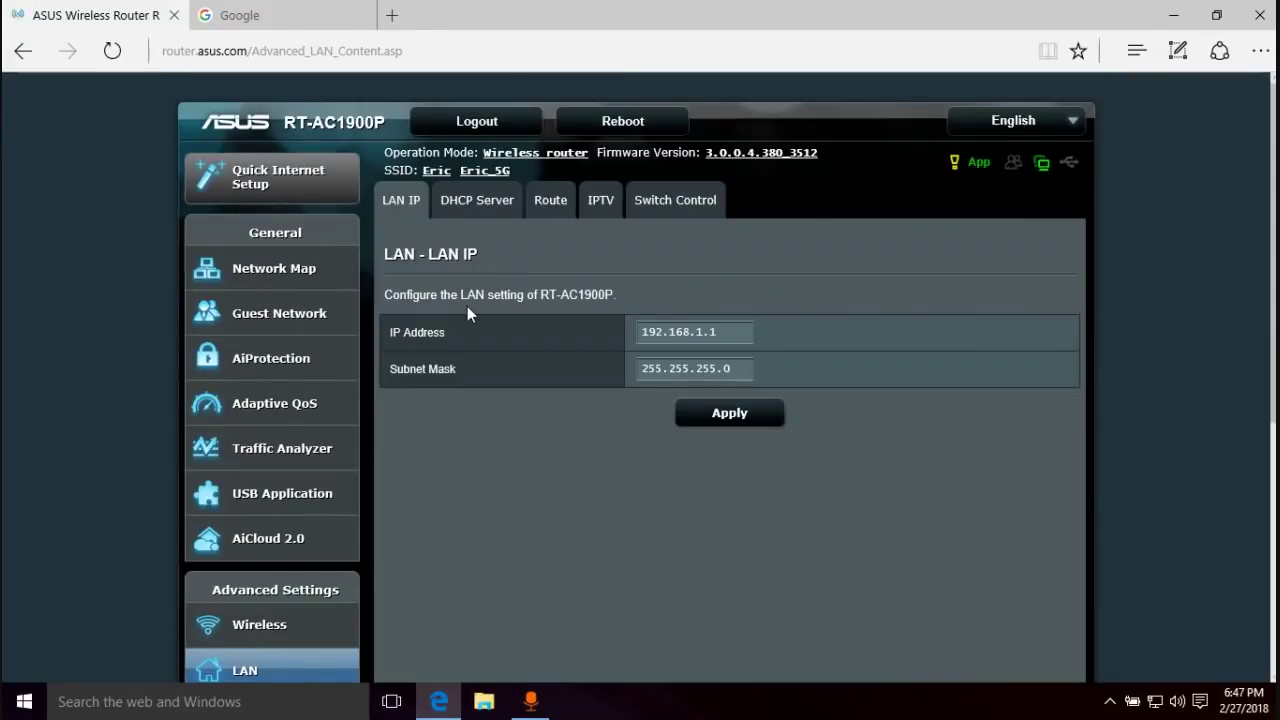
- Review the LAN IP settings (192.168.1.1, mask 255.255.255.0), then move to WAN
{"action": "scroll", "coordinate": [467, 306], "scroll_direction": "down", "scroll_amount": 1}
{"action": "scroll", "coordinate": [240, 575], "scroll_direction": "down", "scroll_amount": 1}
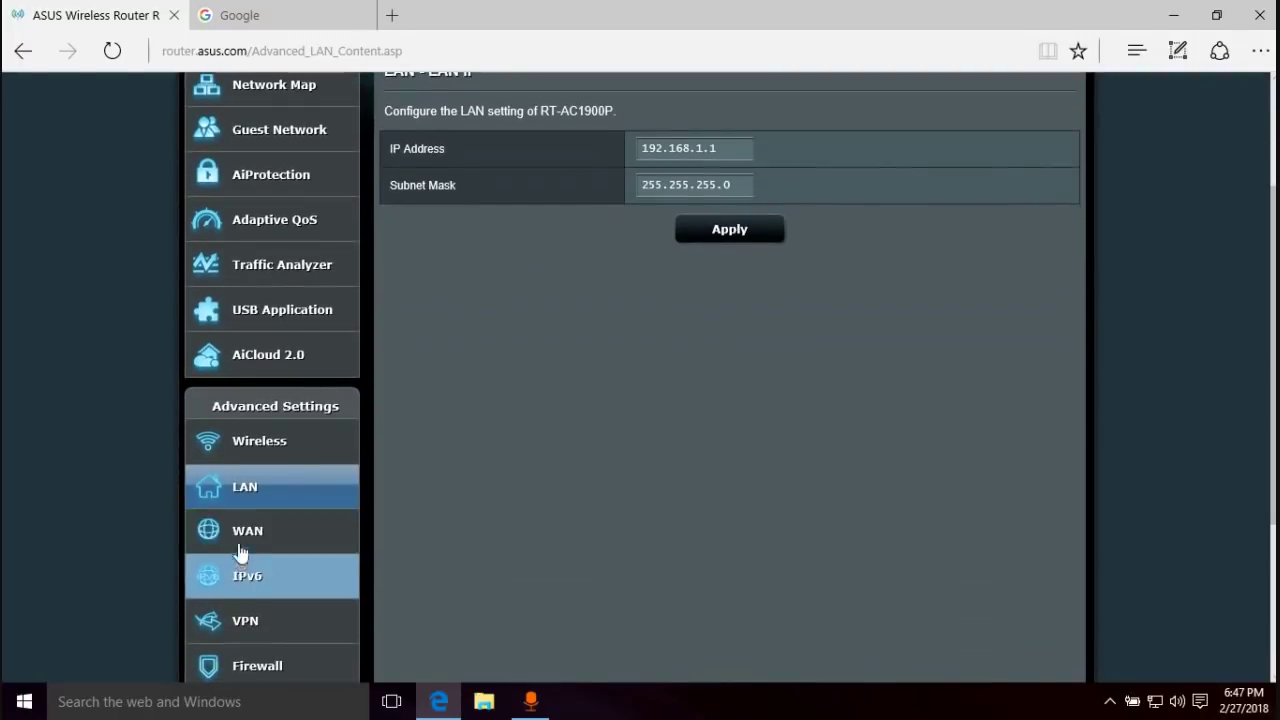
{"action": "left_click", "coordinate": [246, 540]}
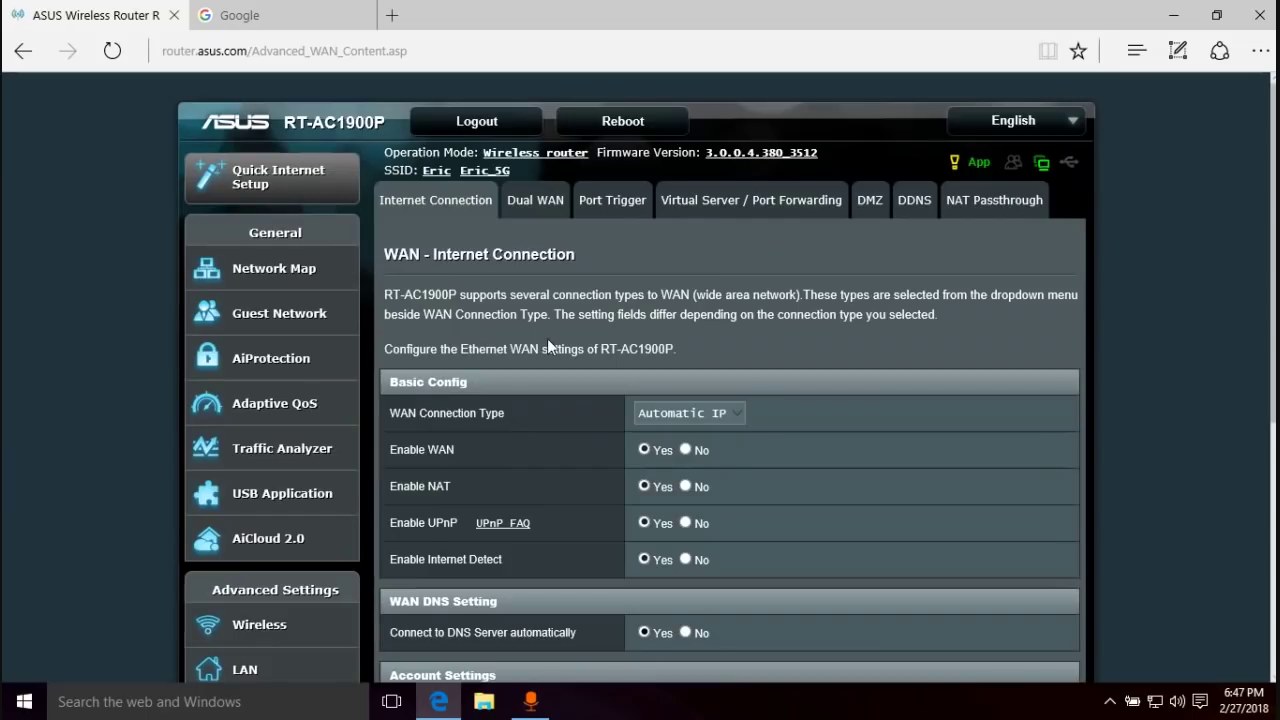
- Scroll through the WAN Internet Connection page, then go to the IPv6 settings
{"action": "scroll", "coordinate": [548, 345], "scroll_direction": "down", "scroll_amount": 5}
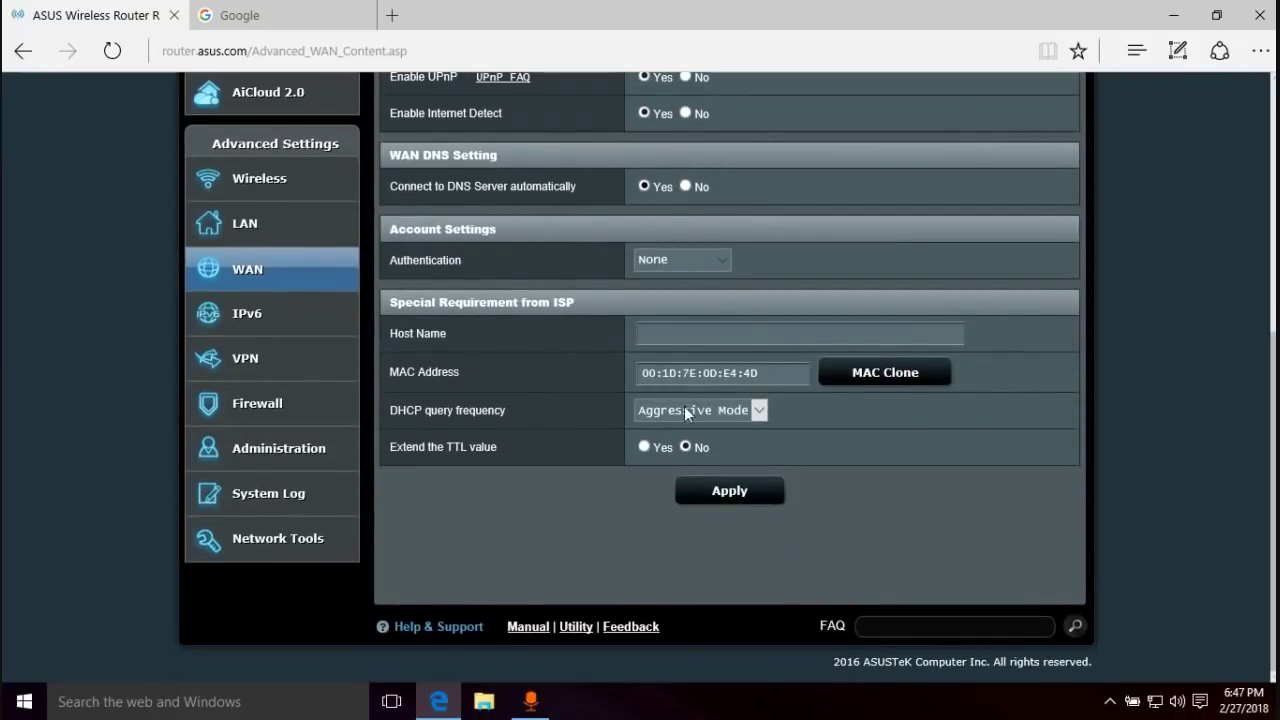
{"action": "scroll", "coordinate": [623, 408], "scroll_direction": "up", "scroll_amount": 5}
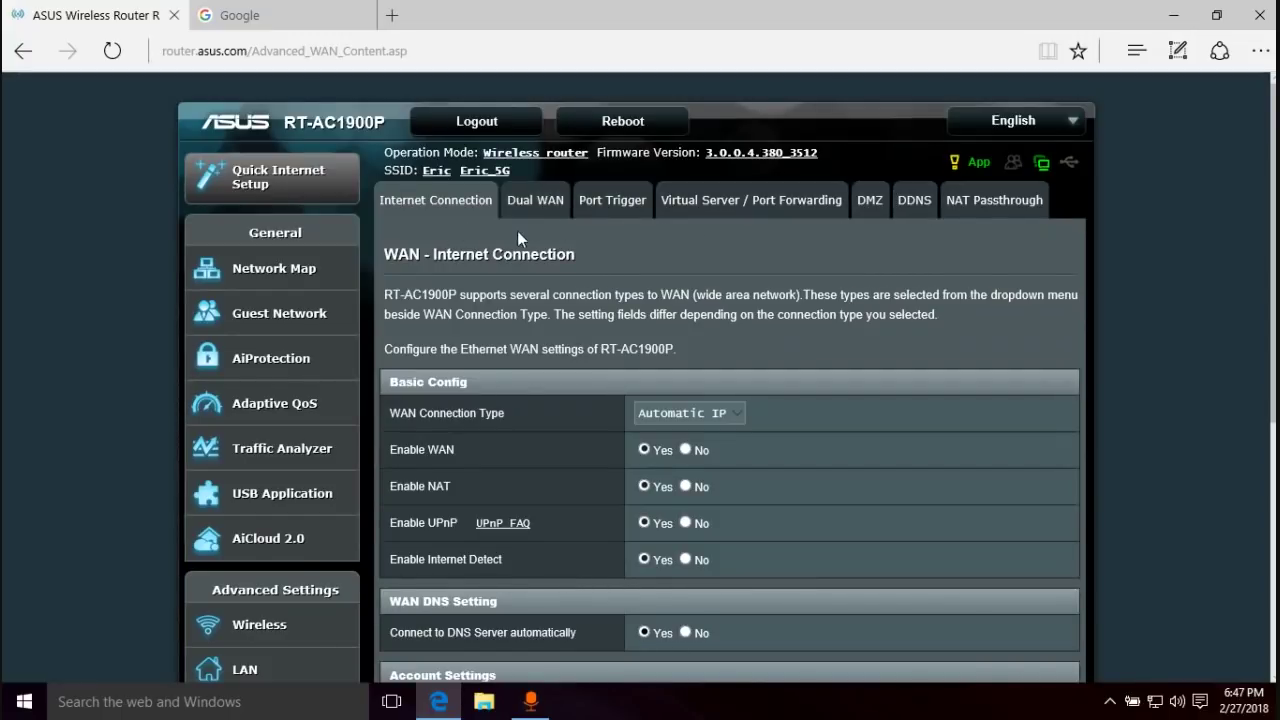
{"action": "scroll", "coordinate": [515, 240], "scroll_direction": "down", "scroll_amount": 3}
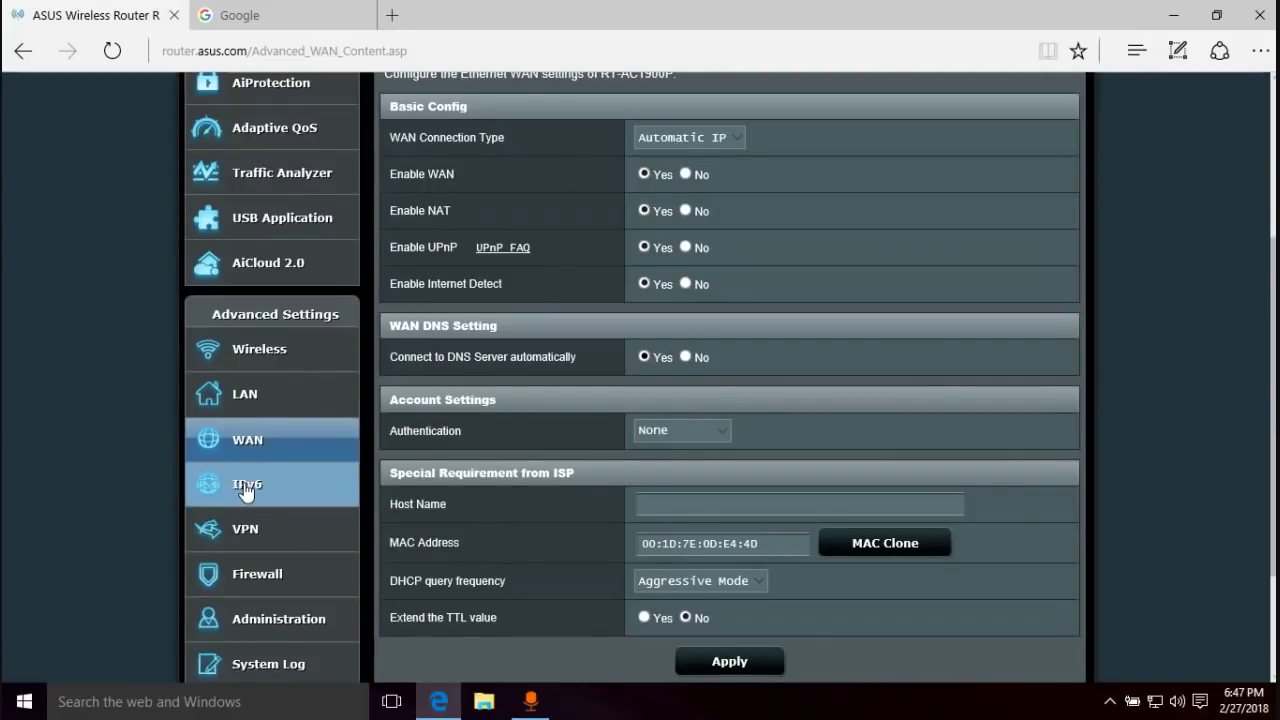
{"action": "left_click", "coordinate": [246, 487]}
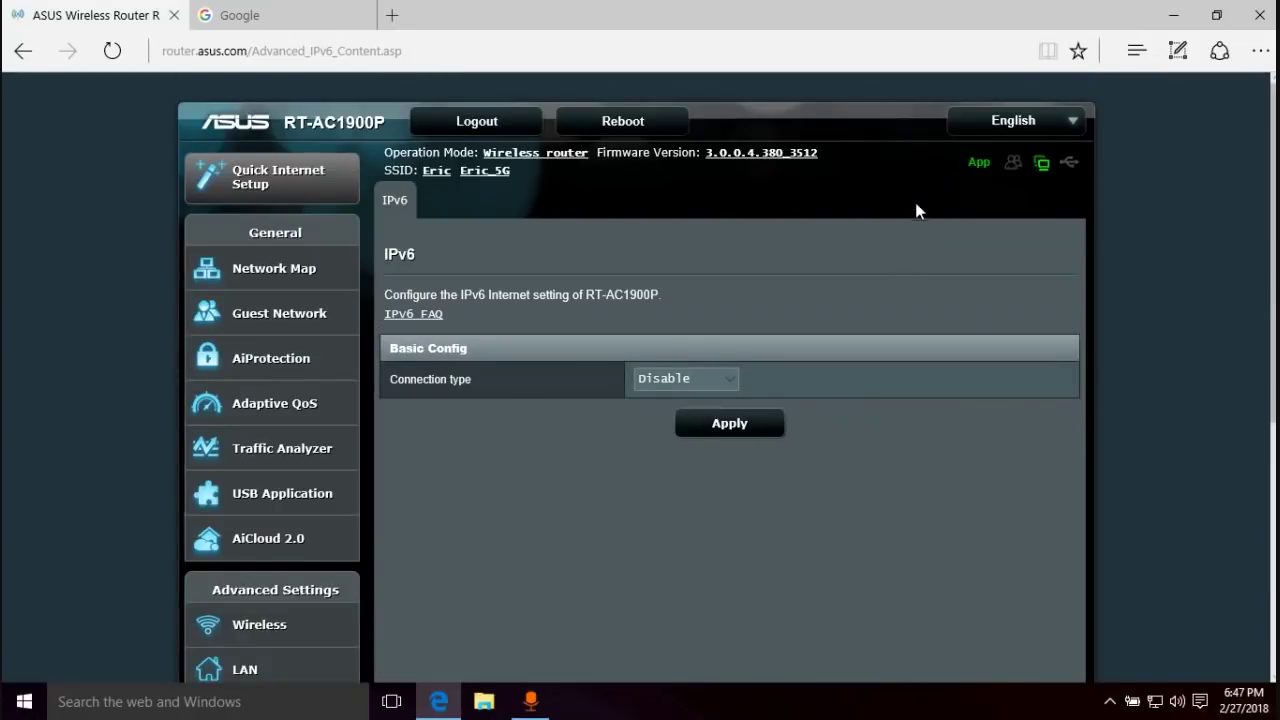
- Check the IPv6 connection types, leaving it set to Disable, and scroll the page
{"action": "left_click", "coordinate": [697, 390]}
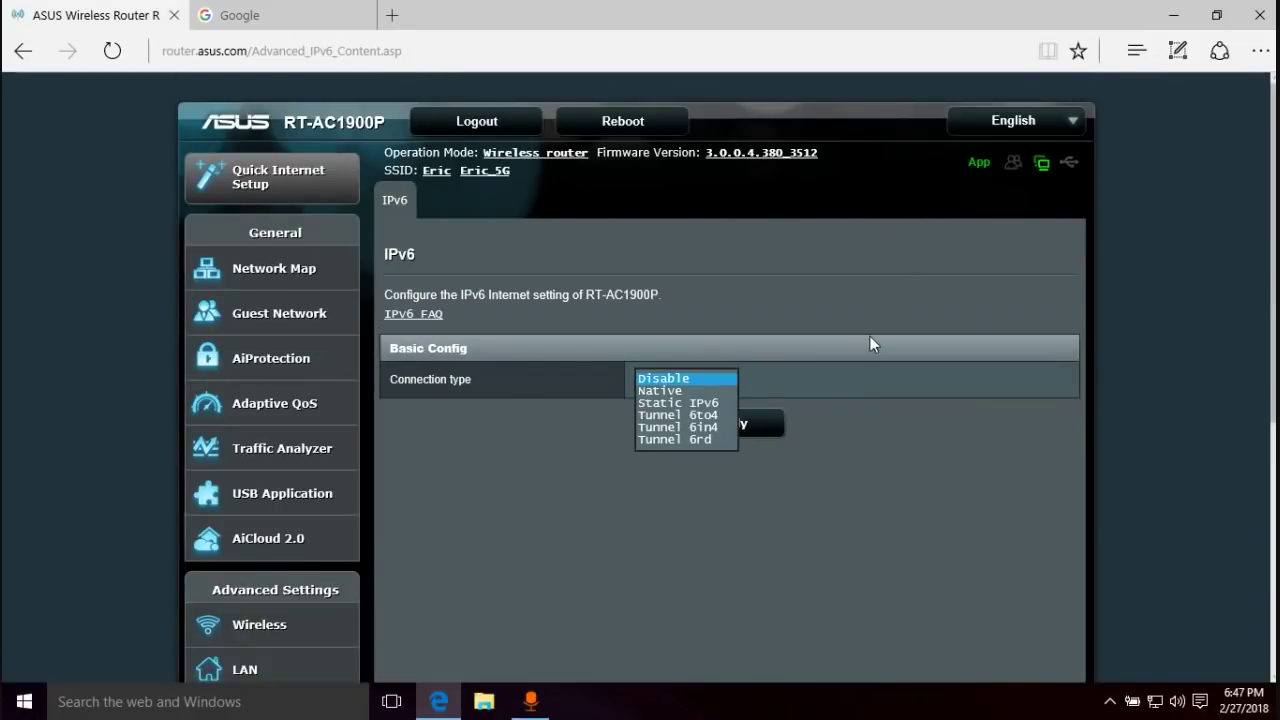
{"action": "left_click", "coordinate": [857, 299]}
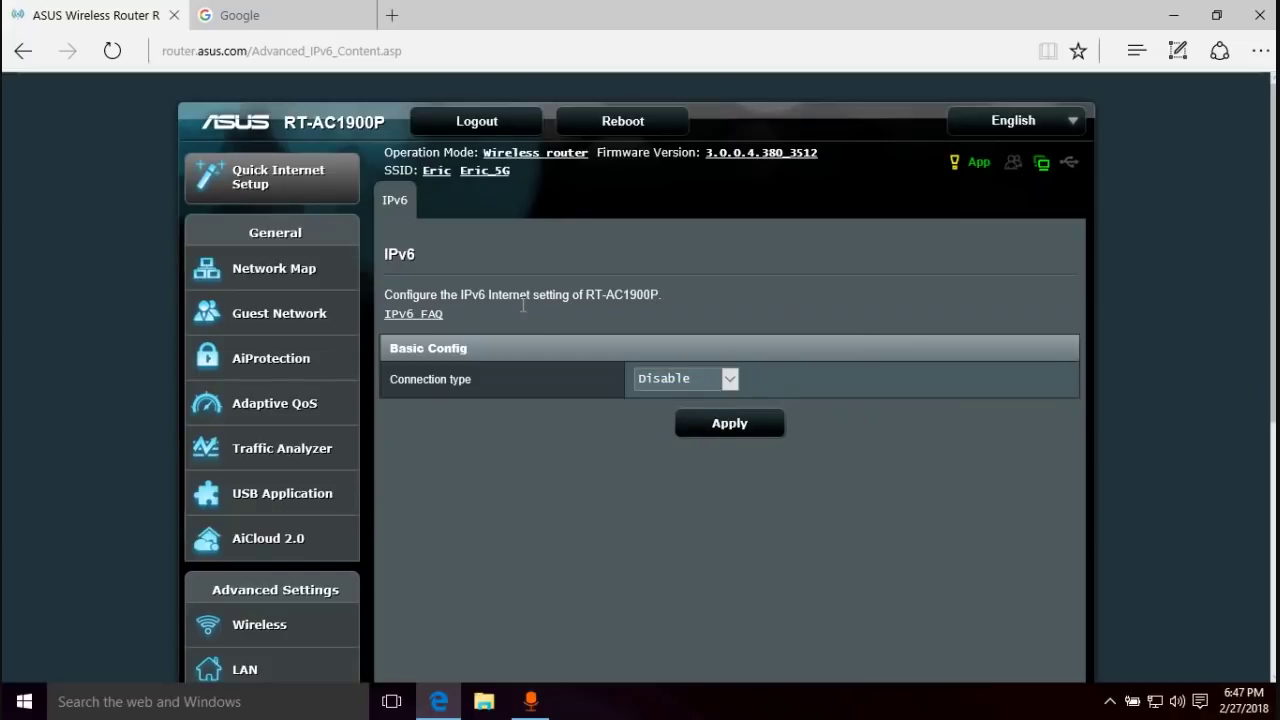
{"action": "scroll", "coordinate": [613, 312], "scroll_direction": "down", "scroll_amount": 3}
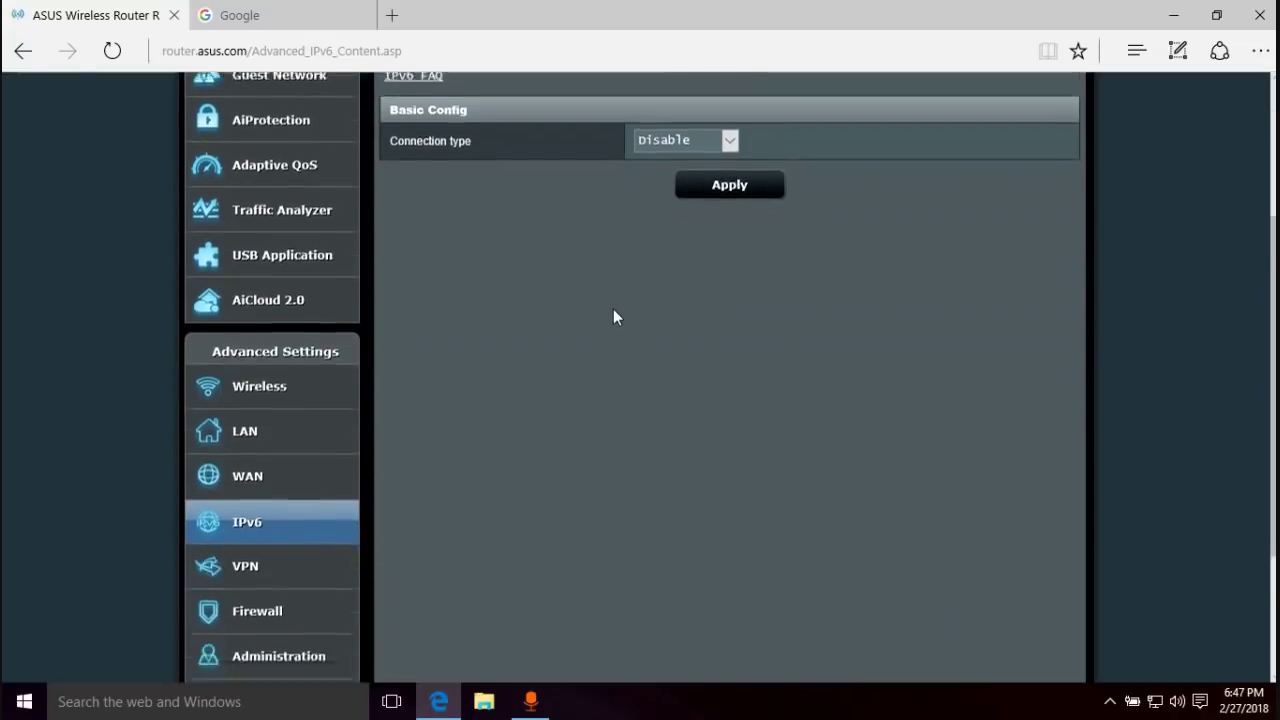
{"action": "scroll", "coordinate": [613, 312], "scroll_direction": "down", "scroll_amount": 3}
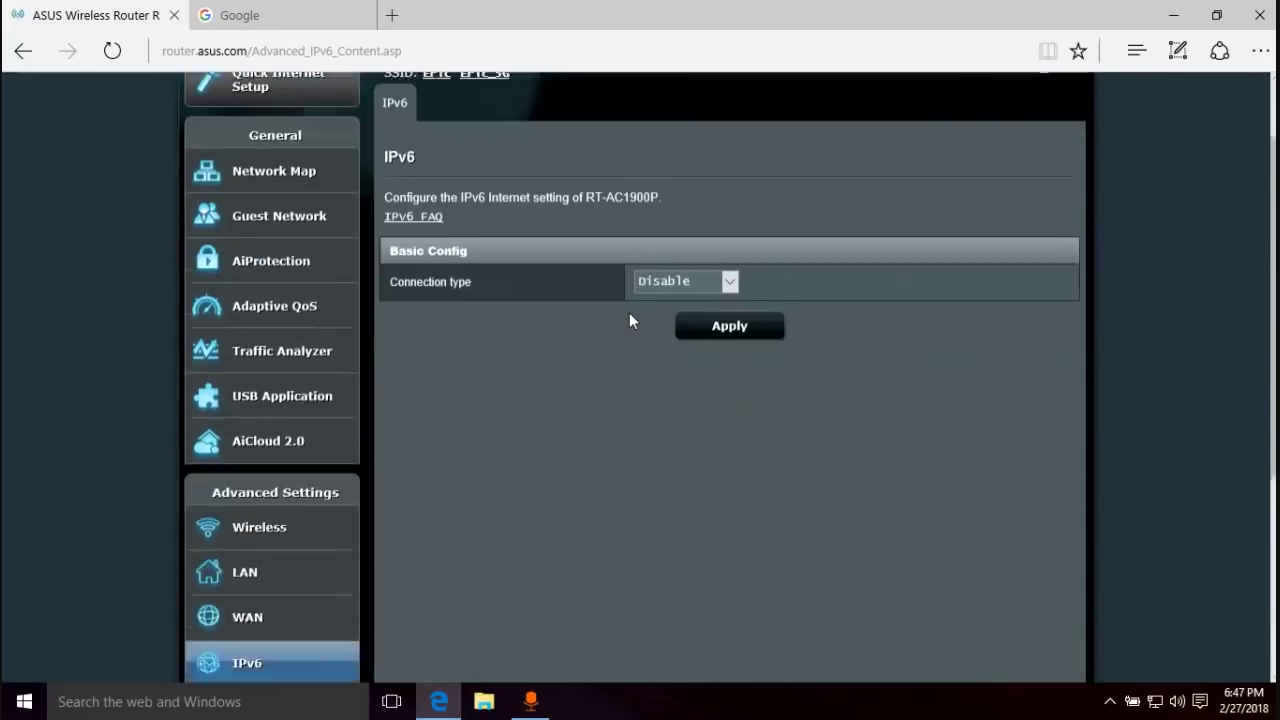
{"action": "scroll", "coordinate": [629, 312], "scroll_direction": "down", "scroll_amount": 5}
- Look over the VPN Server and VPN Client settings, then bring up Firewall General
{"action": "left_click", "coordinate": [281, 364]}
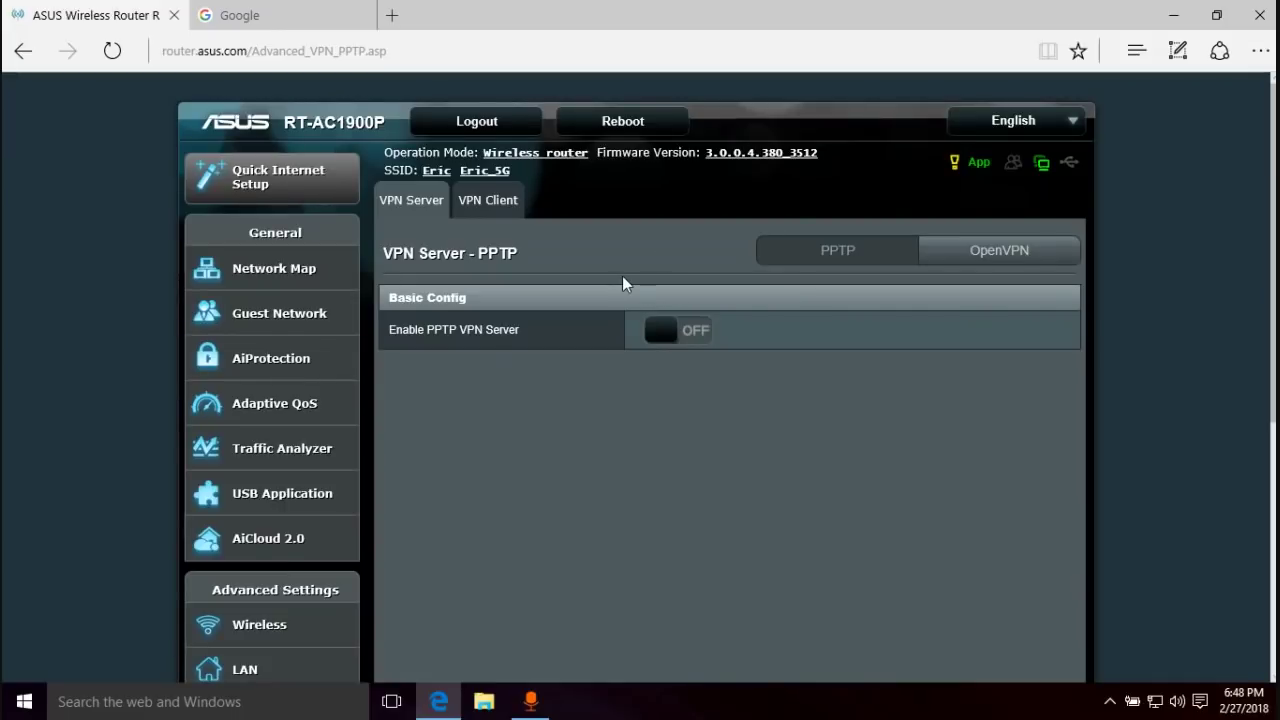
{"action": "left_click", "coordinate": [490, 201]}
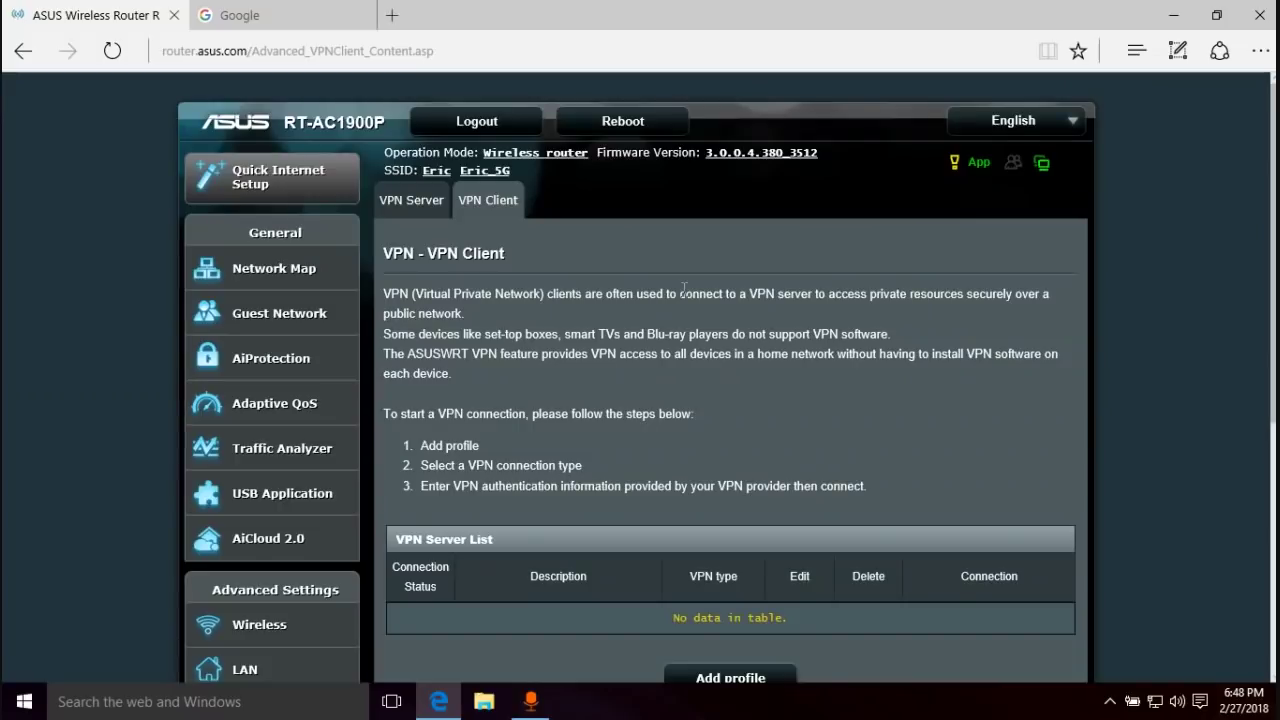
{"action": "scroll", "coordinate": [627, 318], "scroll_direction": "down", "scroll_amount": 2}
{"action": "scroll", "coordinate": [628, 318], "scroll_direction": "down", "scroll_amount": 3}
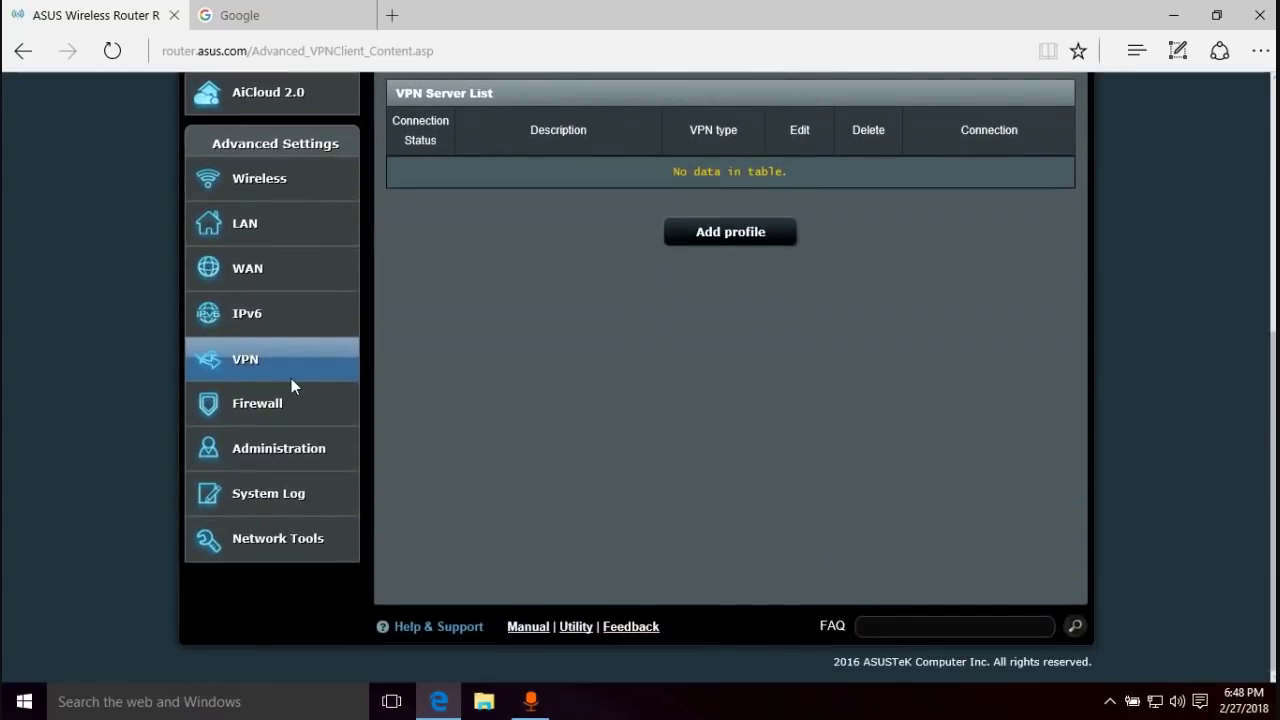
{"action": "left_click", "coordinate": [240, 402]}
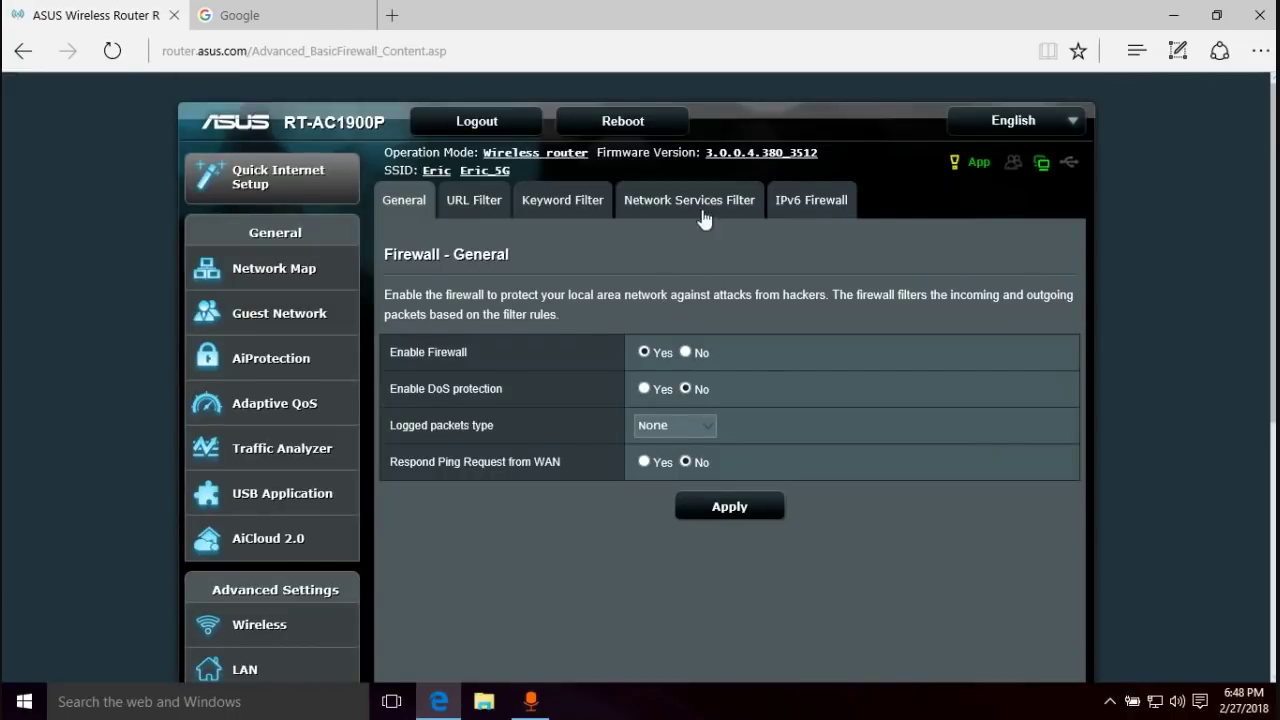
{"action": "scroll", "coordinate": [511, 421], "scroll_direction": "down", "scroll_amount": 4}
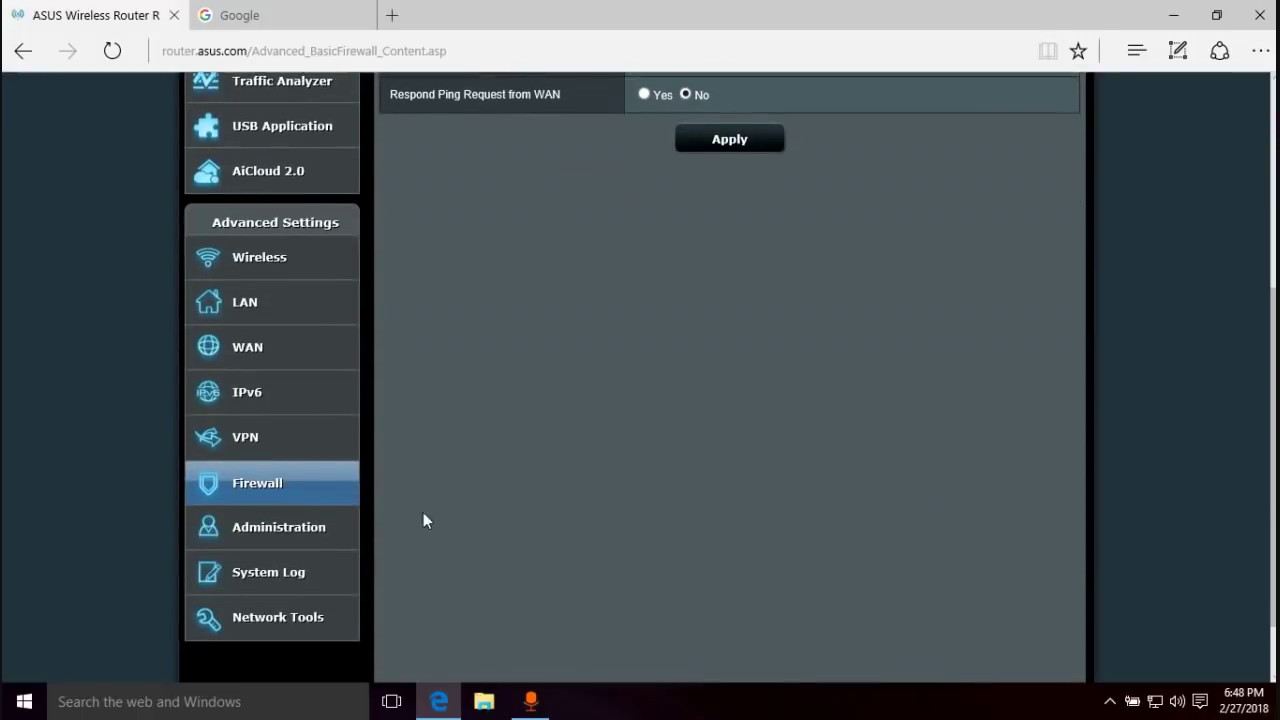
- On Administration's Operation Mode tab, select Media Bridge and read its description without saving
{"action": "left_click", "coordinate": [300, 530]}
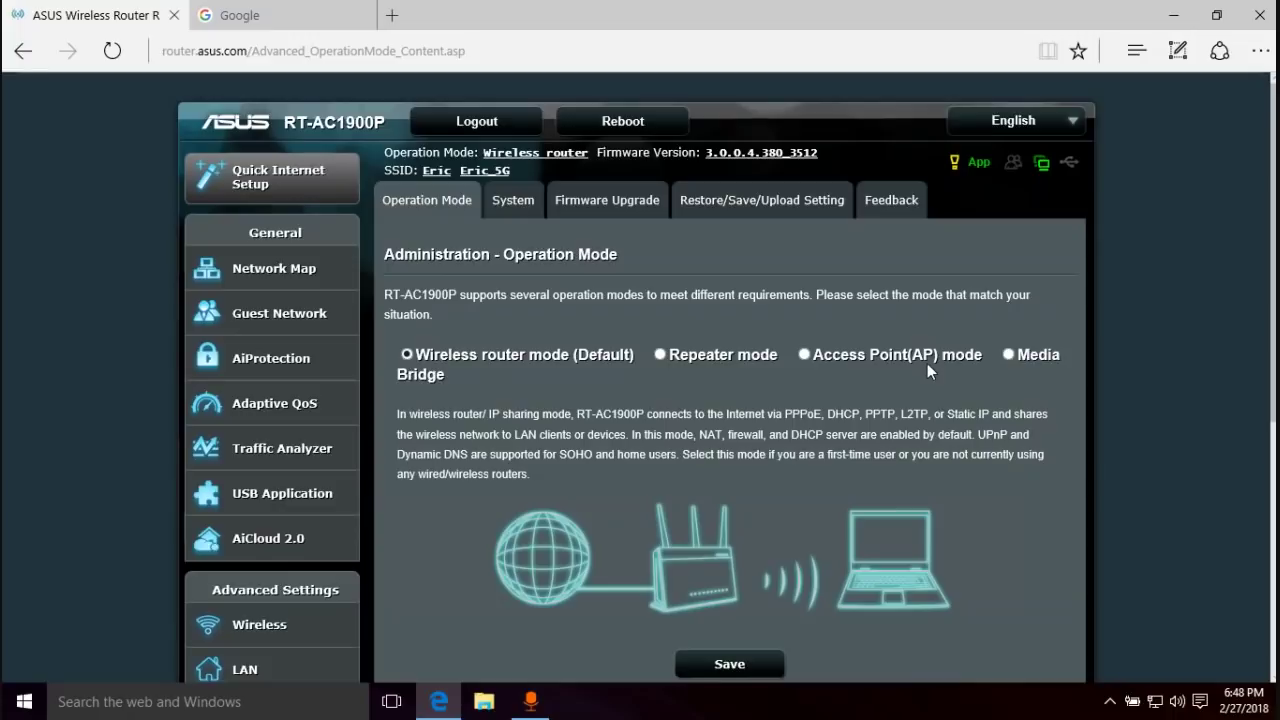
{"action": "left_click", "coordinate": [1009, 356]}
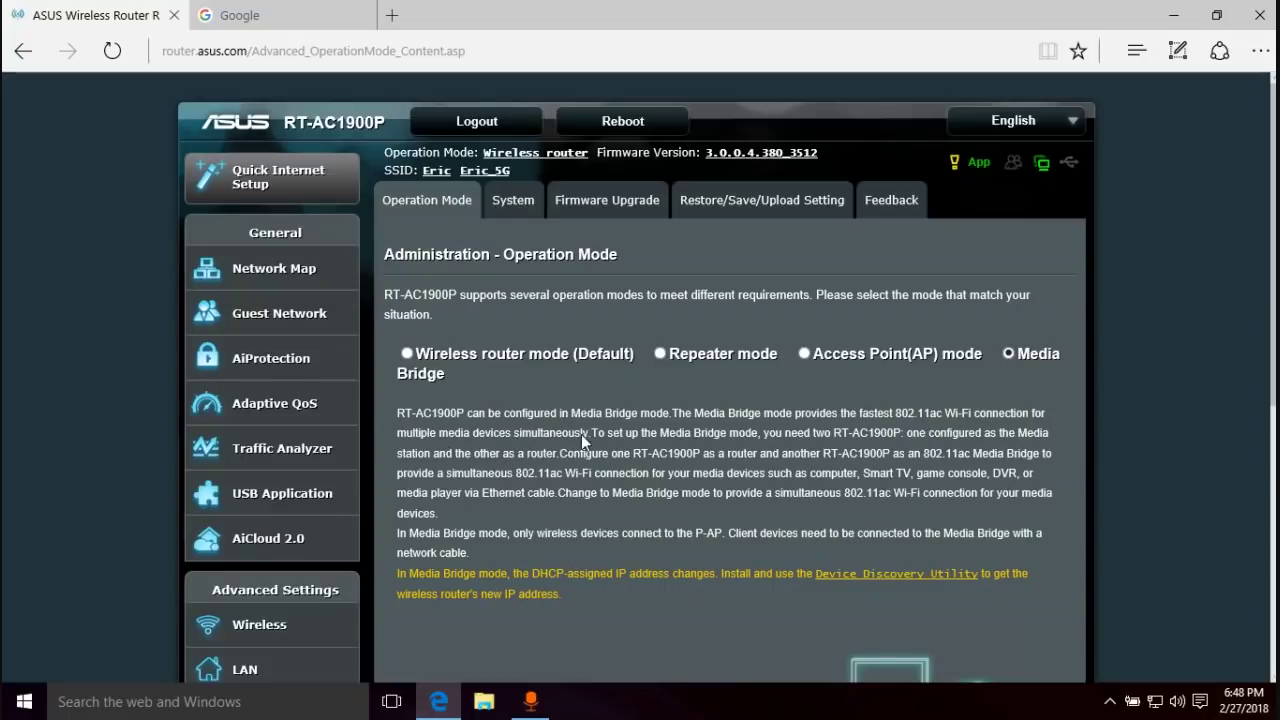
{"action": "scroll", "coordinate": [582, 433], "scroll_direction": "down", "scroll_amount": 3}
{"action": "scroll", "coordinate": [564, 395], "scroll_direction": "down", "scroll_amount": 2}
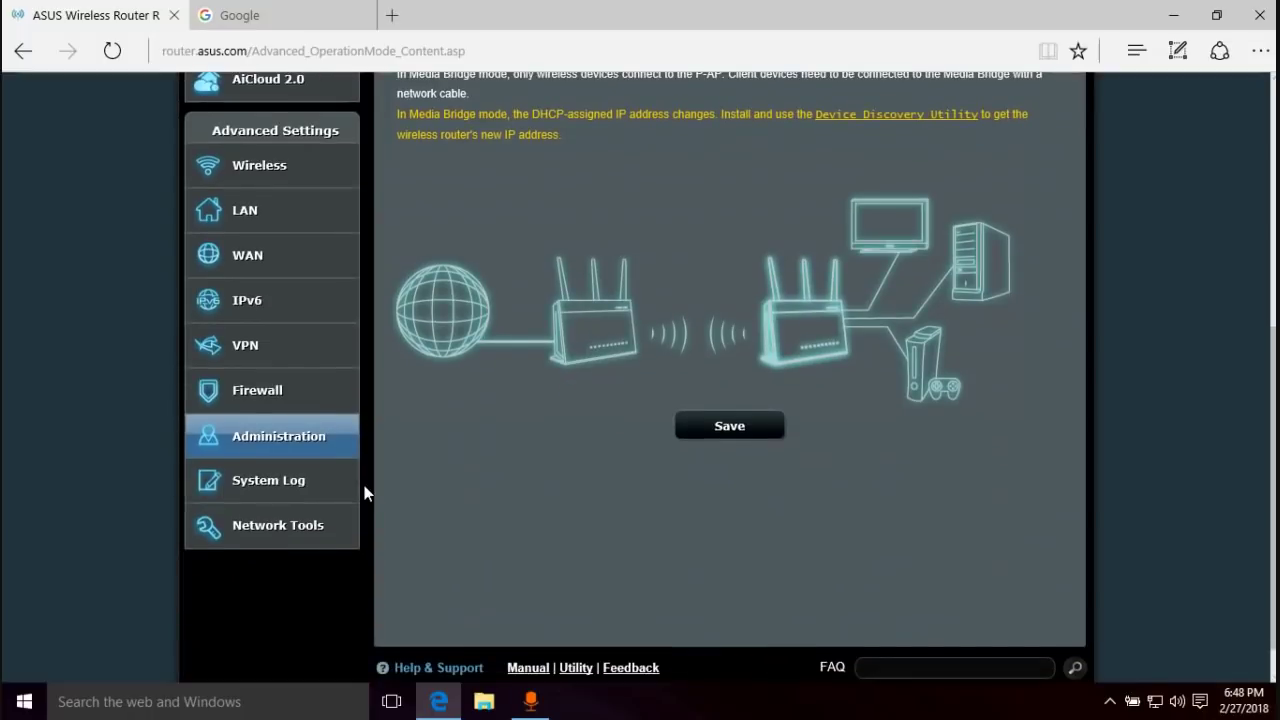
- Look over the System Log's general log entries, then bring up Network Tools
{"action": "left_click", "coordinate": [268, 480]}
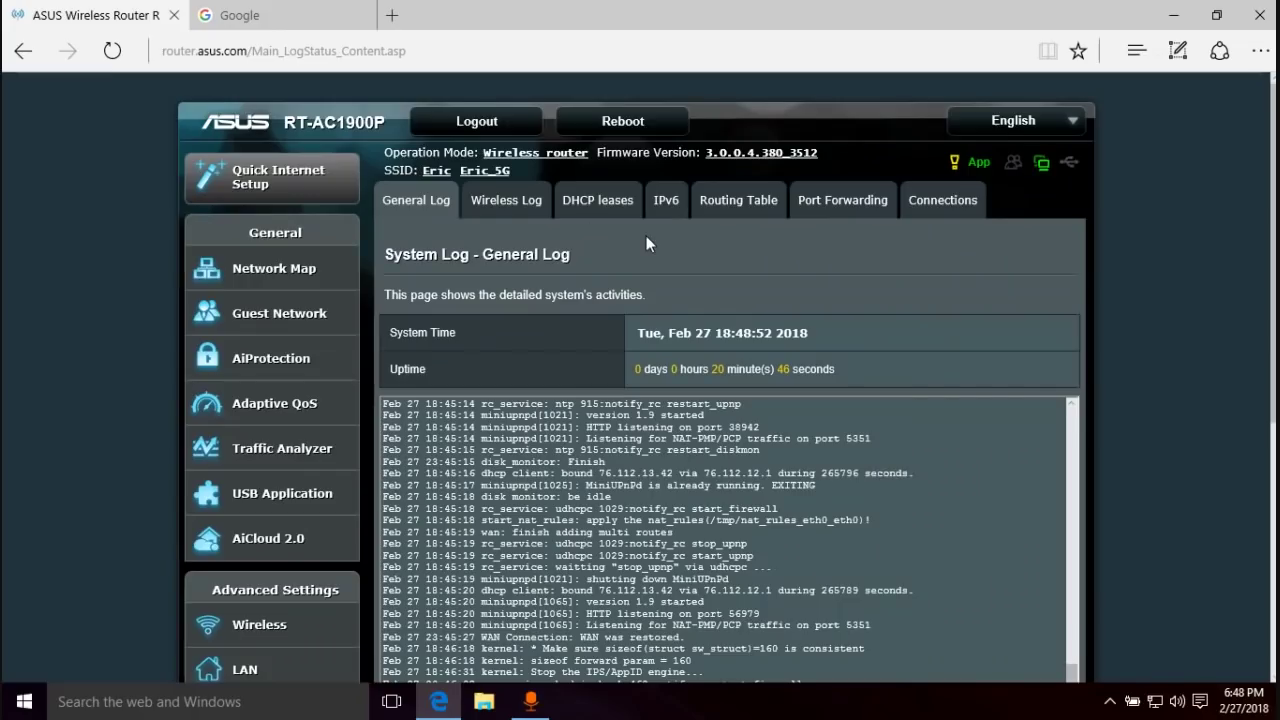
{"action": "scroll", "coordinate": [968, 287], "scroll_direction": "down", "scroll_amount": 4}
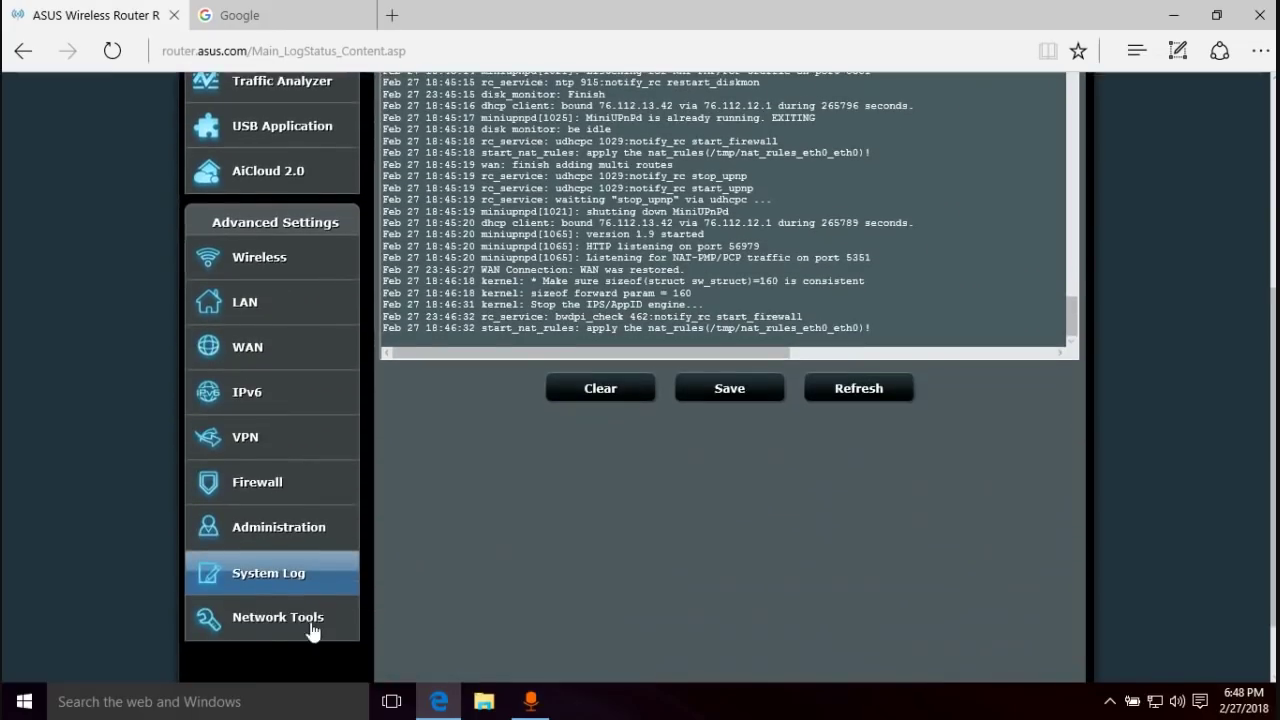
{"action": "left_click", "coordinate": [290, 622]}
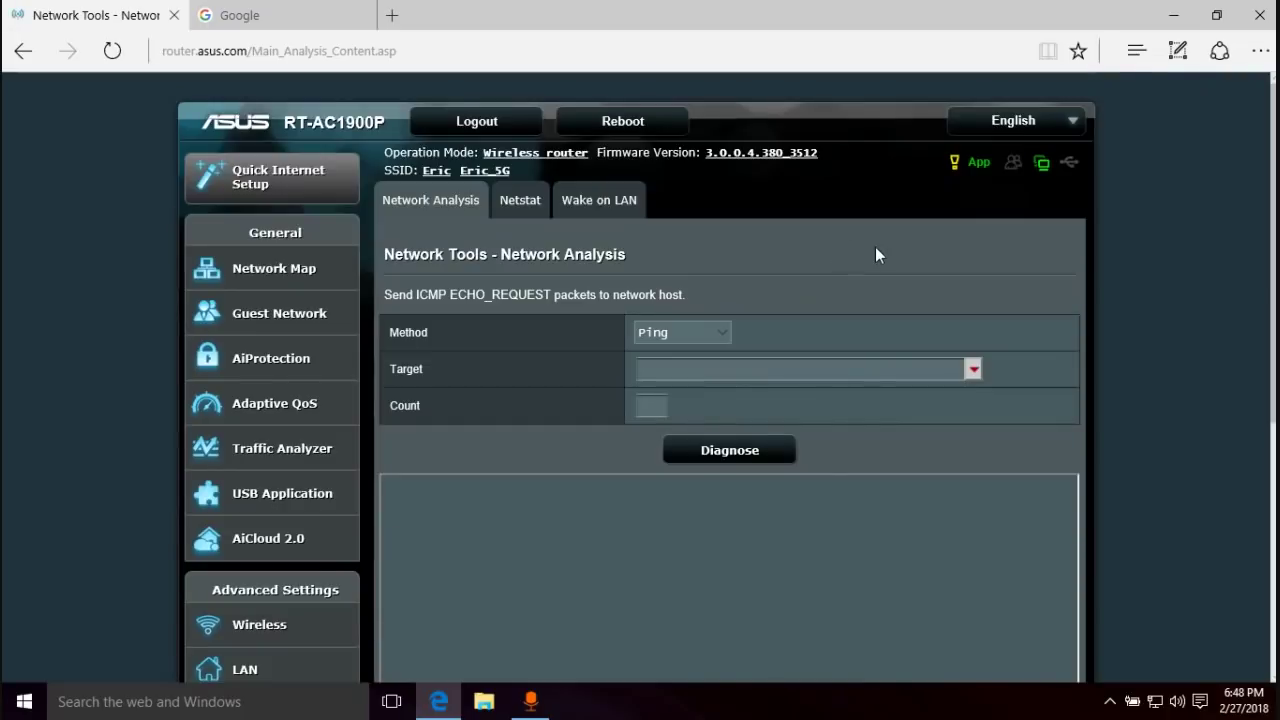
- Review the Network Analysis methods Ping, Traceroute and Nslookup, keeping Ping selected
{"action": "left_click", "coordinate": [712, 337]}
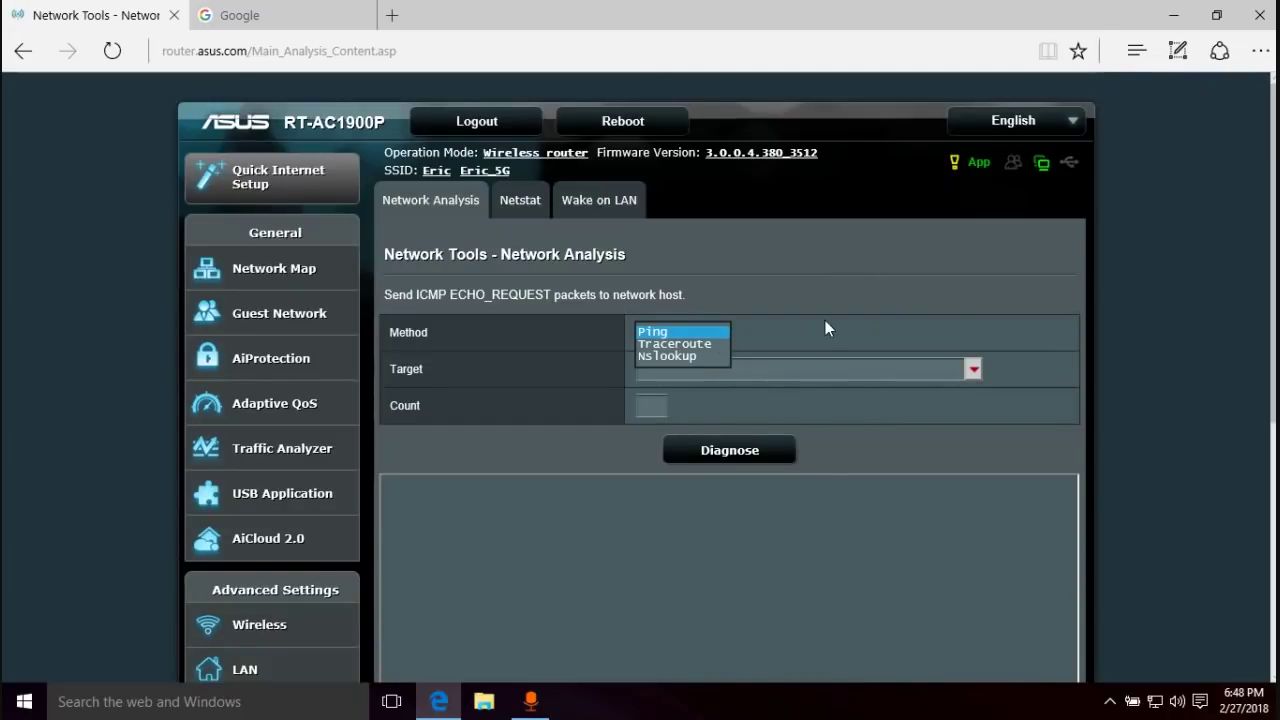
{"action": "left_click", "coordinate": [795, 329]}
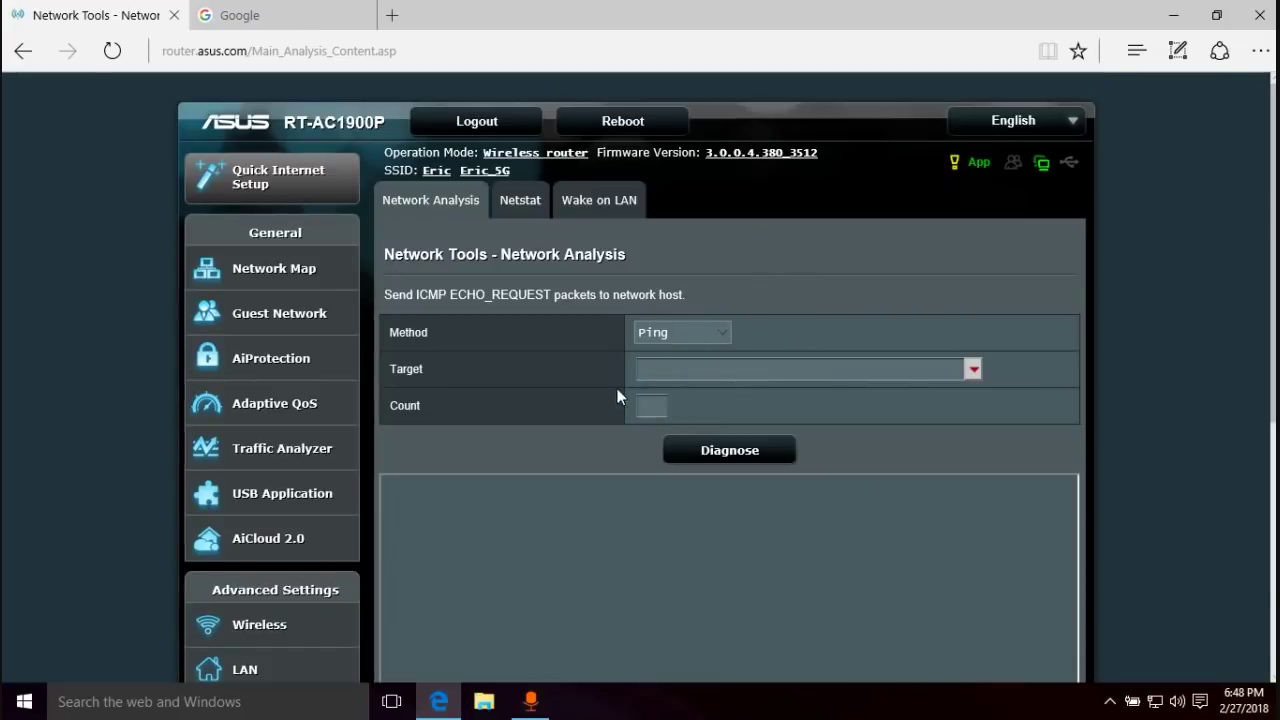
{"action": "left_click", "coordinate": [720, 337]}
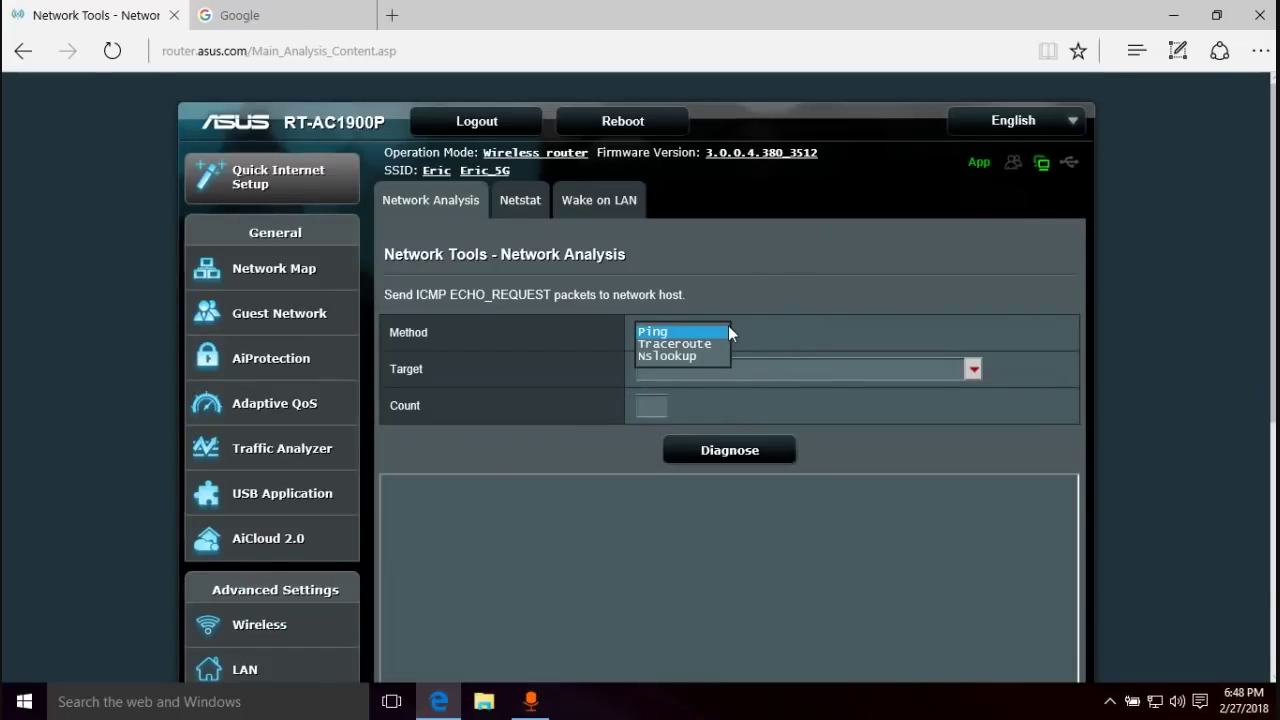
{"action": "left_click", "coordinate": [880, 275]}
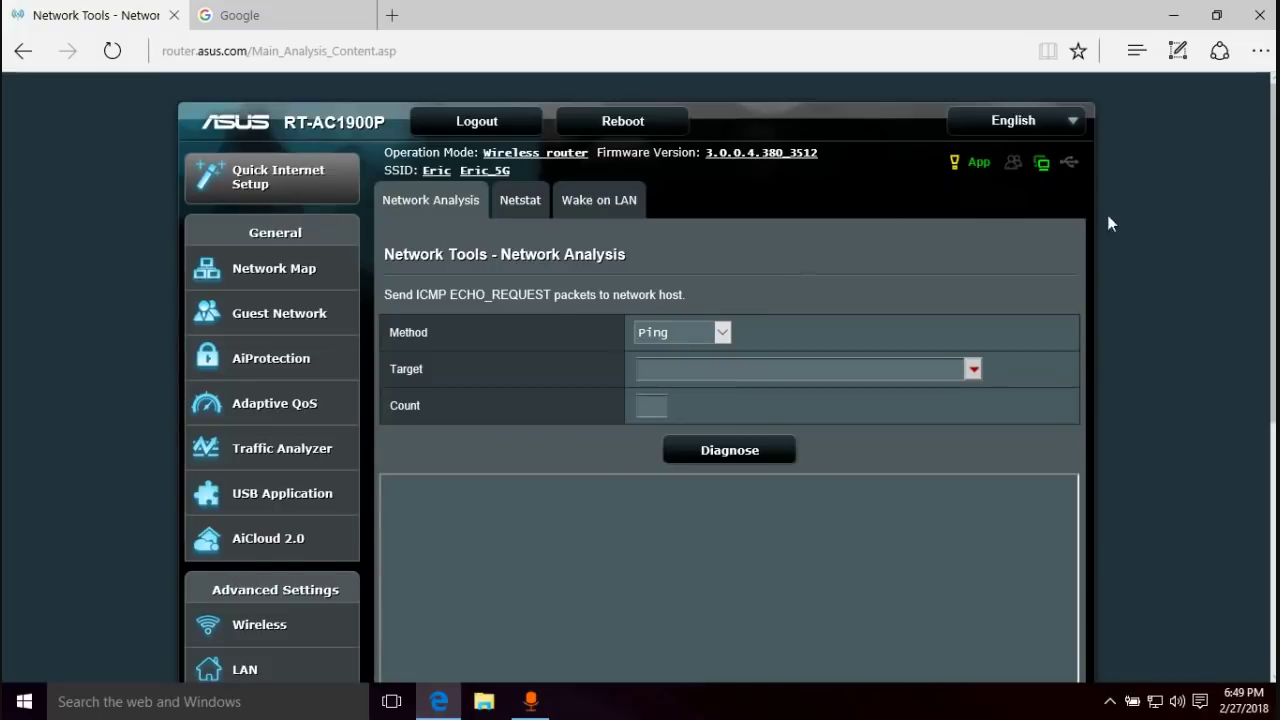
{"action": "scroll", "coordinate": [1234, 420], "scroll_direction": "down", "scroll_amount": 5}
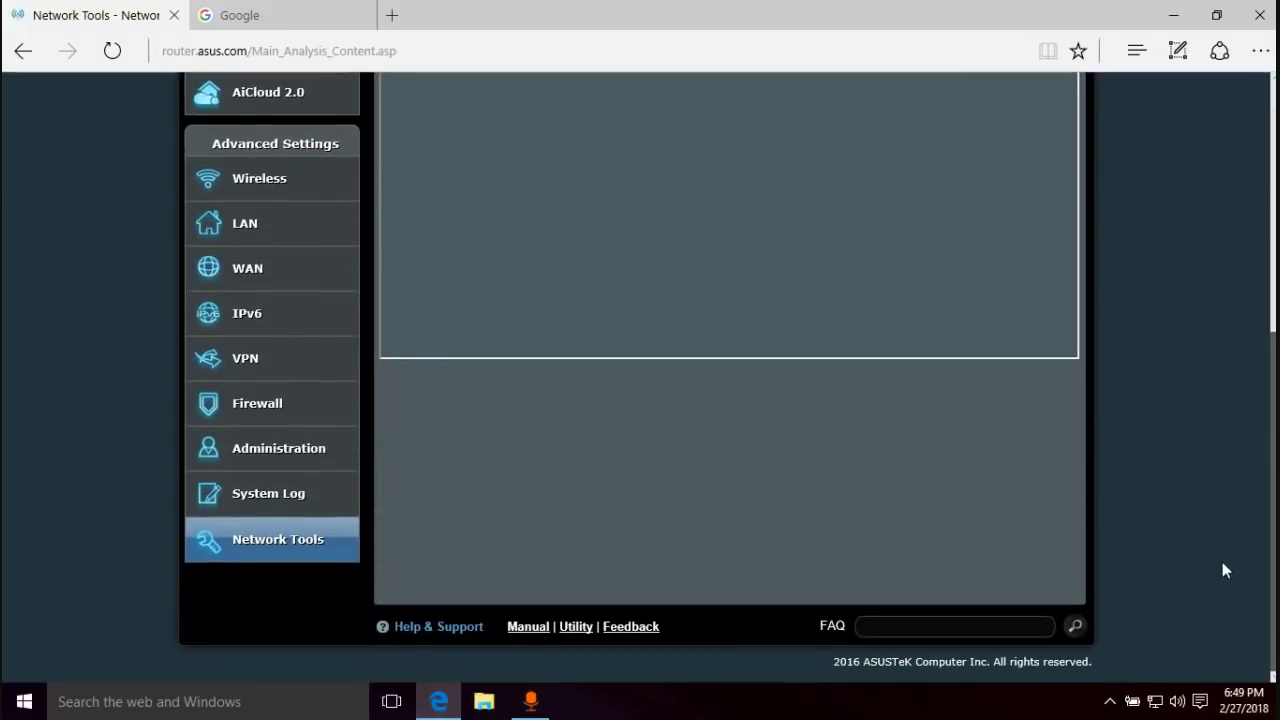
{"action": "scroll", "coordinate": [1222, 563], "scroll_direction": "up", "scroll_amount": 5}
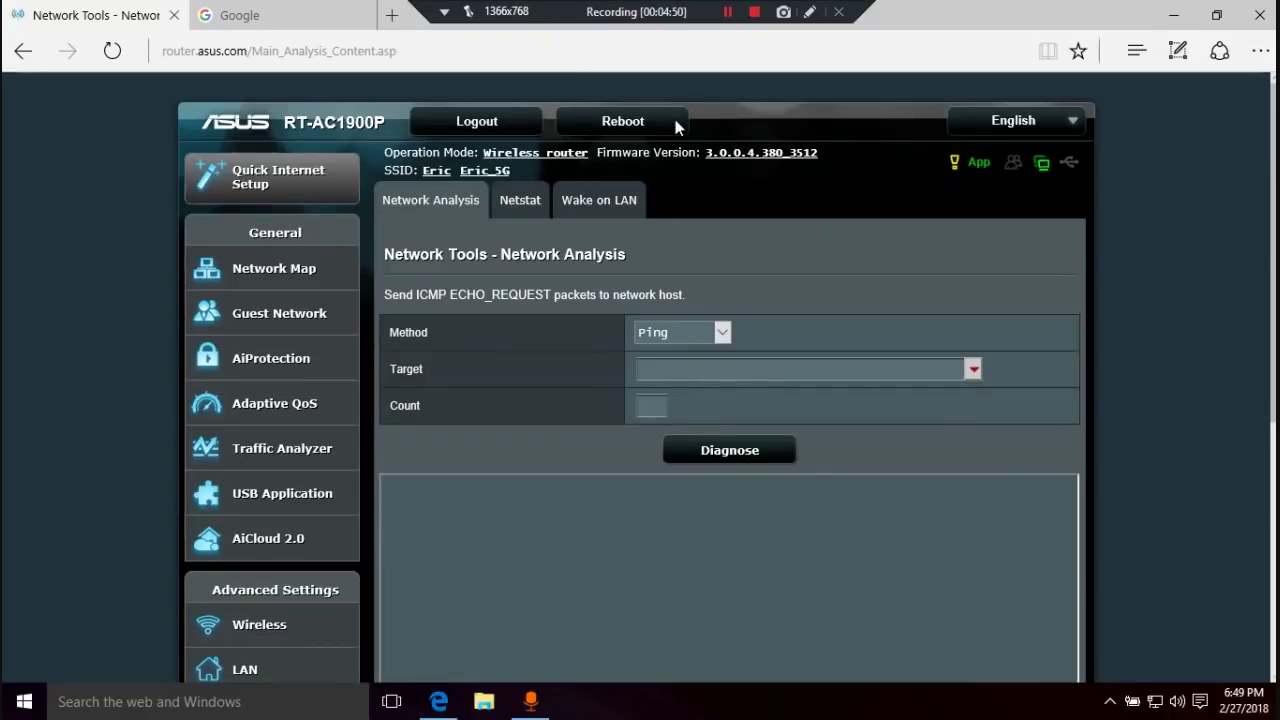
{"action": "scroll", "coordinate": [1260, 406], "scroll_direction": "down", "scroll_amount": 3}
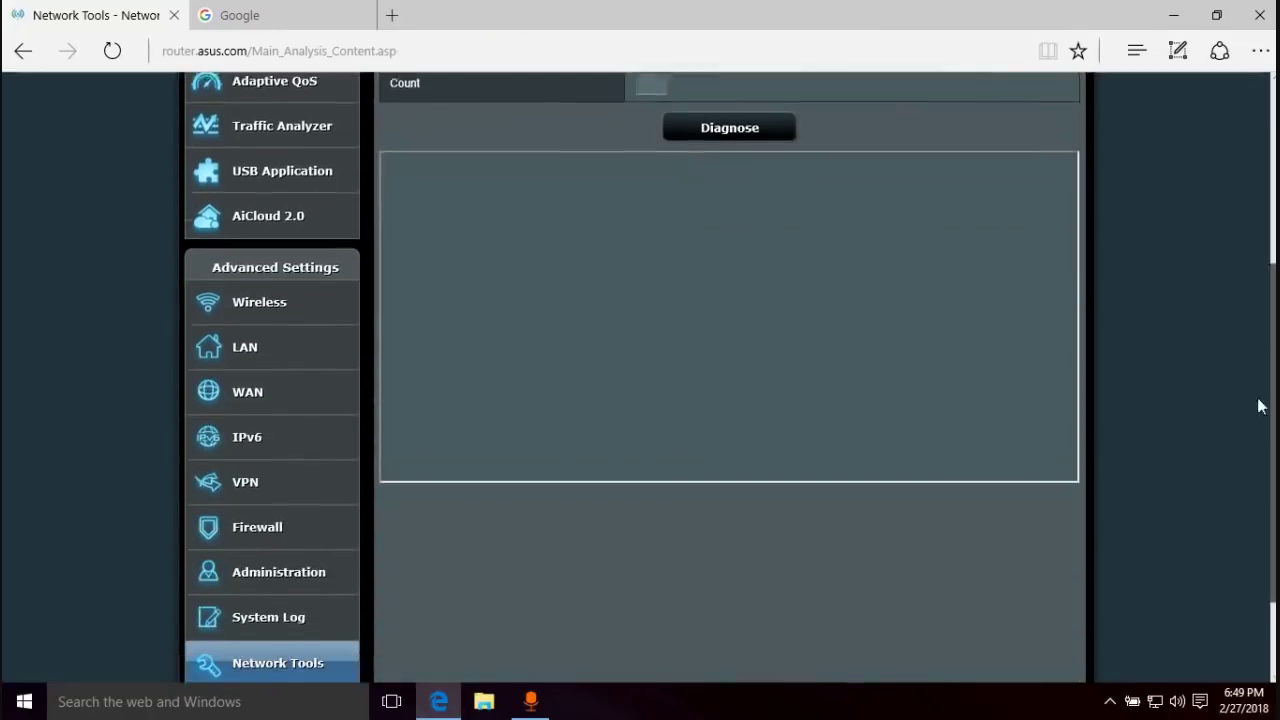
{"action": "scroll", "coordinate": [1260, 406], "scroll_direction": "down", "scroll_amount": 2}
{"action": "scroll", "coordinate": [1257, 349], "scroll_direction": "up", "scroll_amount": 5}
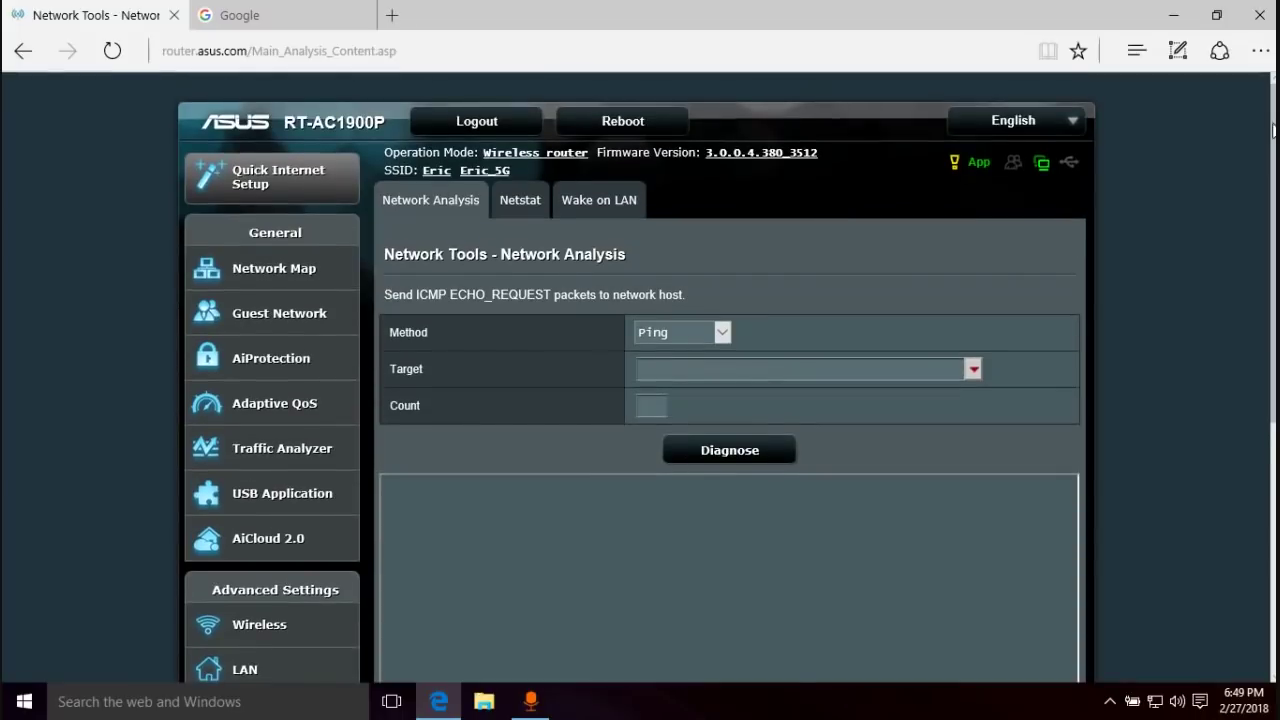
{"action": "scroll", "coordinate": [1257, 434], "scroll_direction": "down", "scroll_amount": 4}
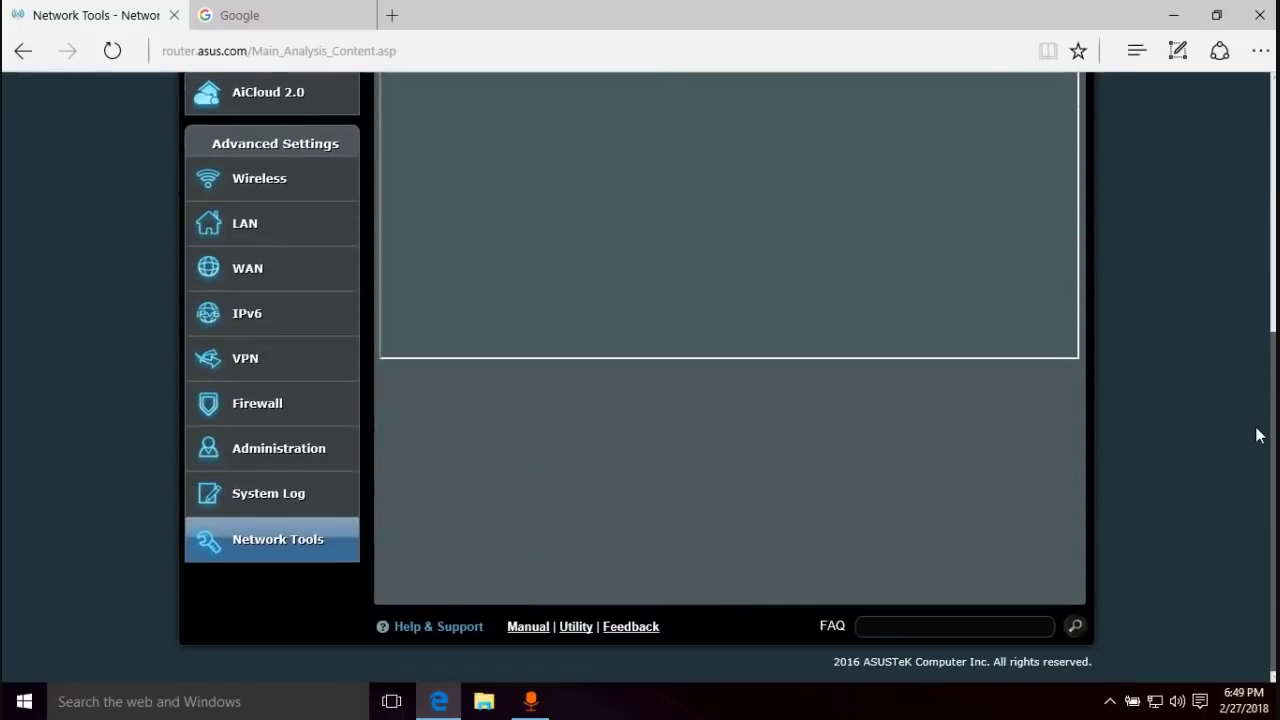
{"action": "scroll", "coordinate": [1257, 434], "scroll_direction": "up", "scroll_amount": 5}
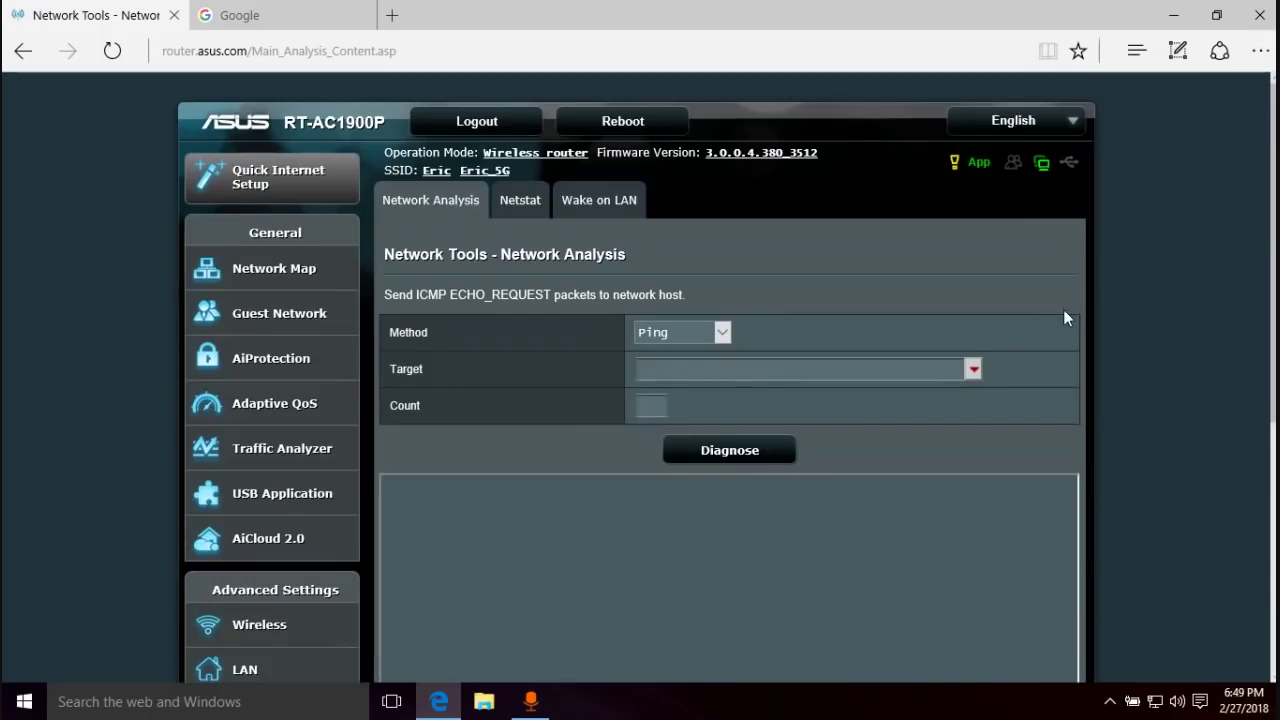